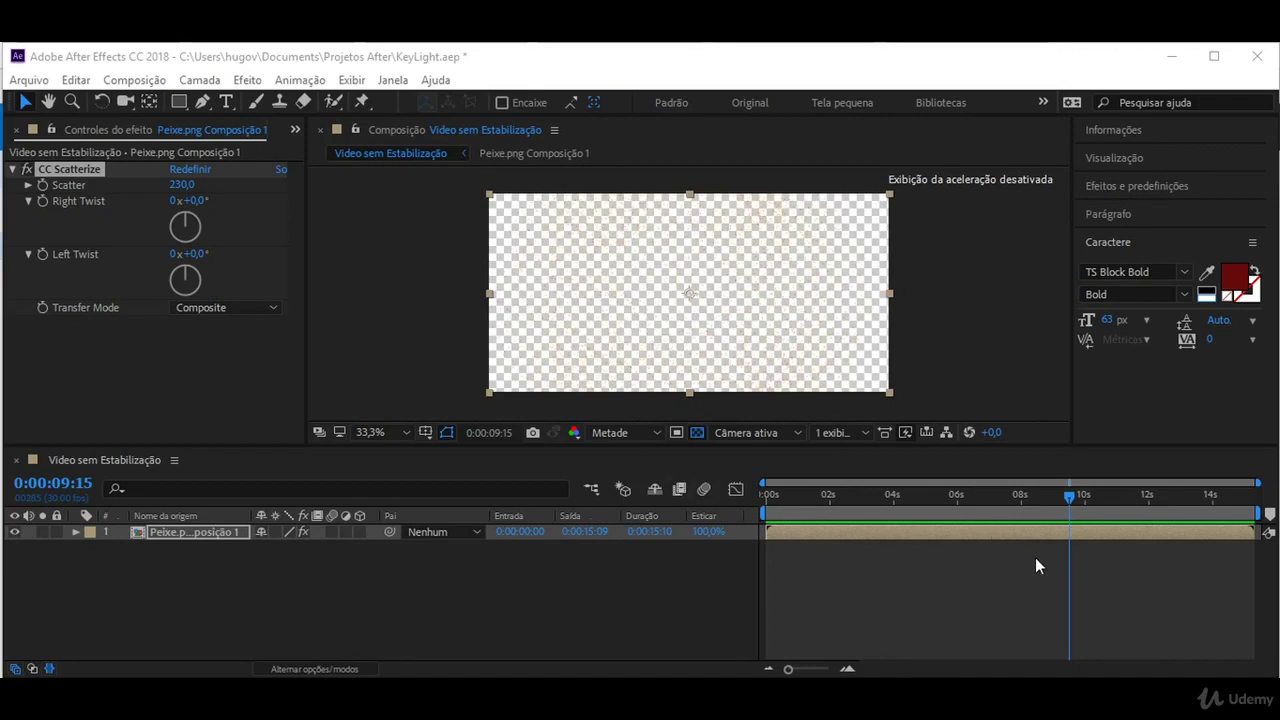
- Create a new project from Arquivo > Novo, discarding the KeyLight project without saving
left_click(29, 80)
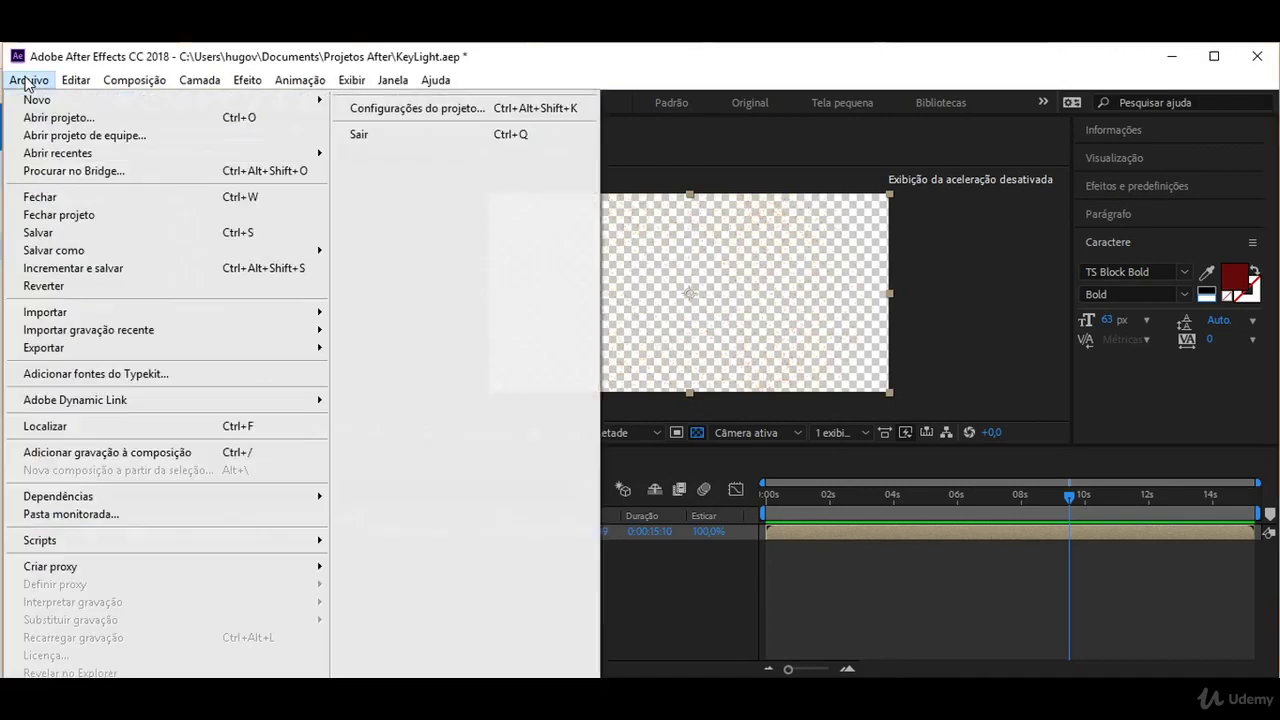
left_click(366, 104)
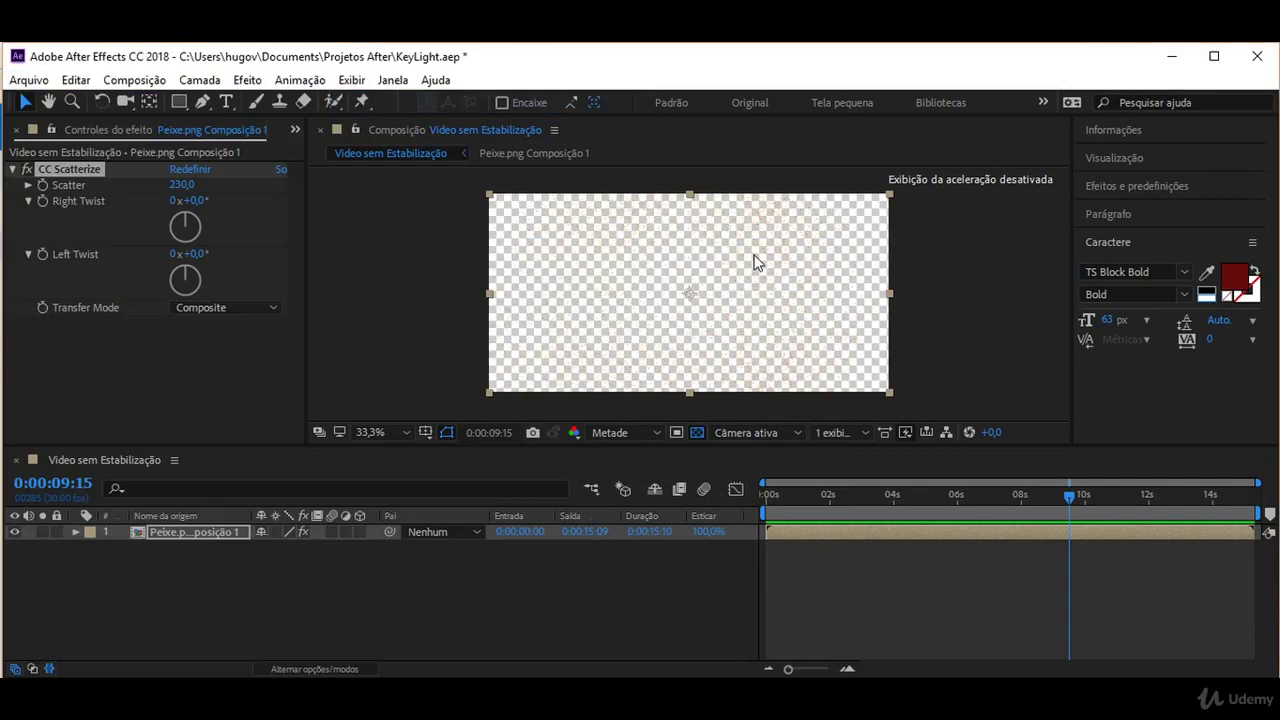
left_click(667, 398)
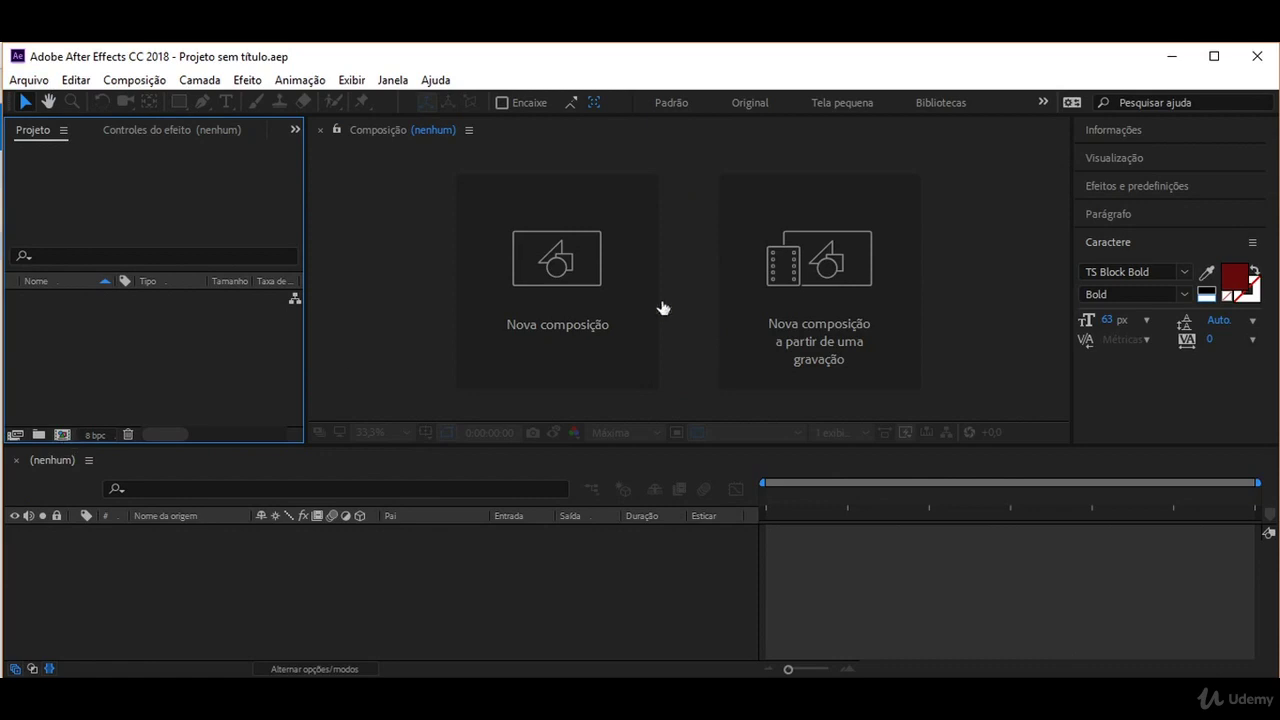
- Create Composição 1 using the HDV/HDTV 720 25 preset (1280×720, 25 fps)
left_click(620, 286)
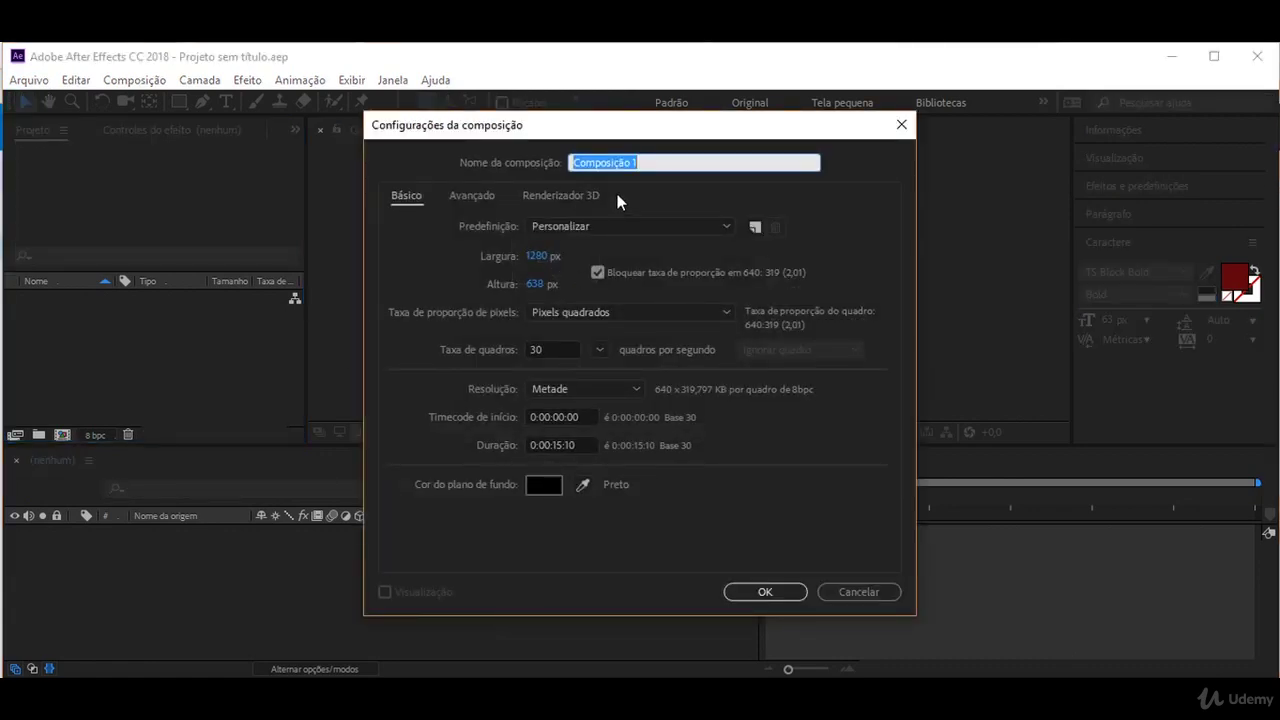
left_click(563, 227)
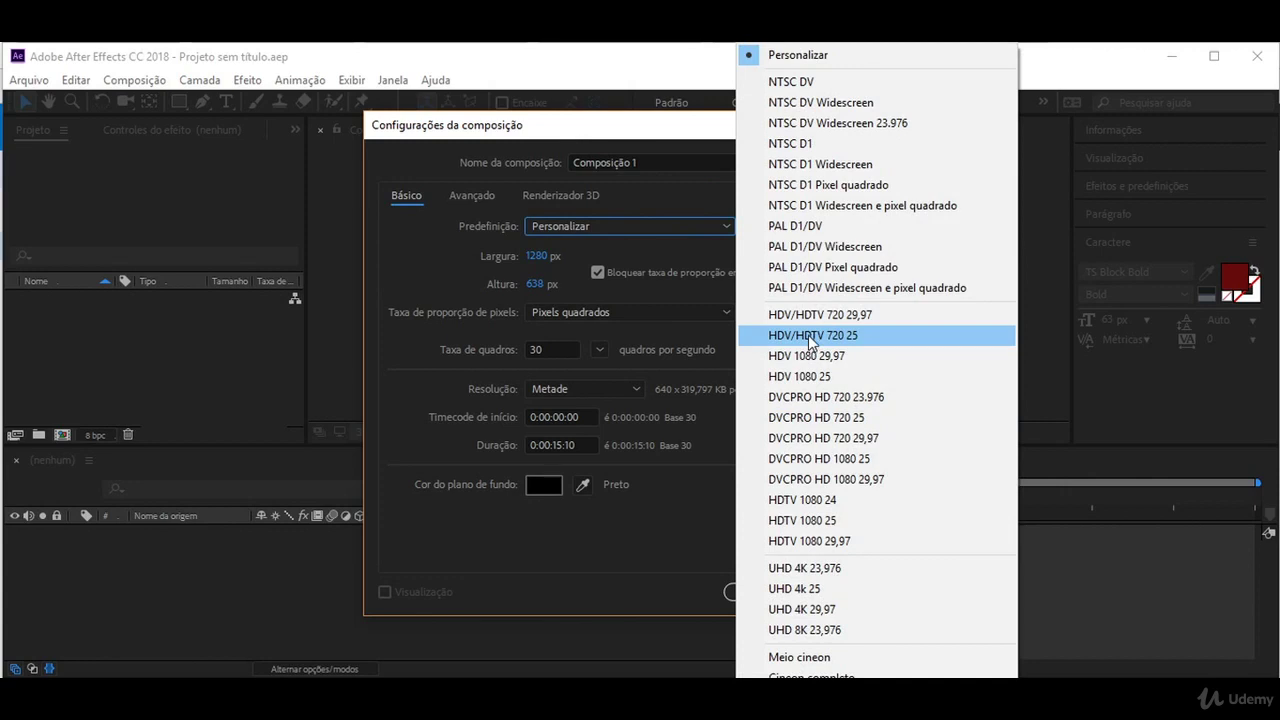
left_click(808, 335)
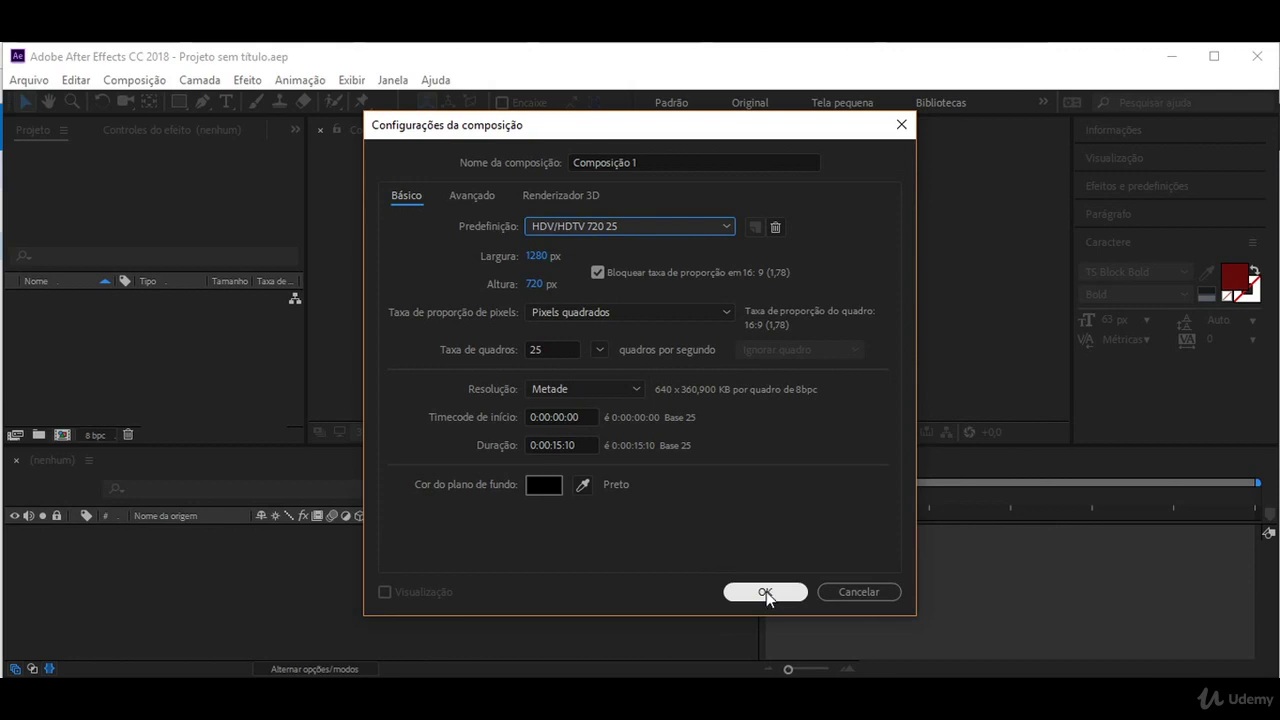
left_click(766, 591)
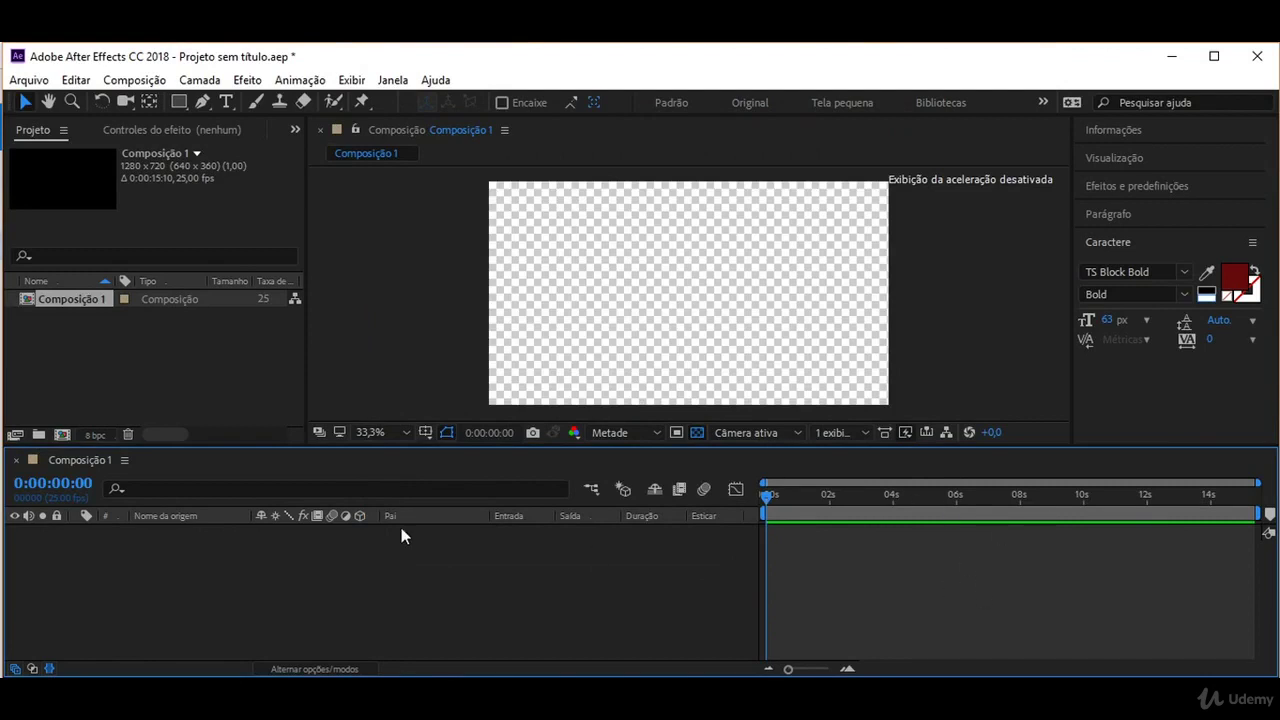
left_click(700, 438)
left_click(700, 438)
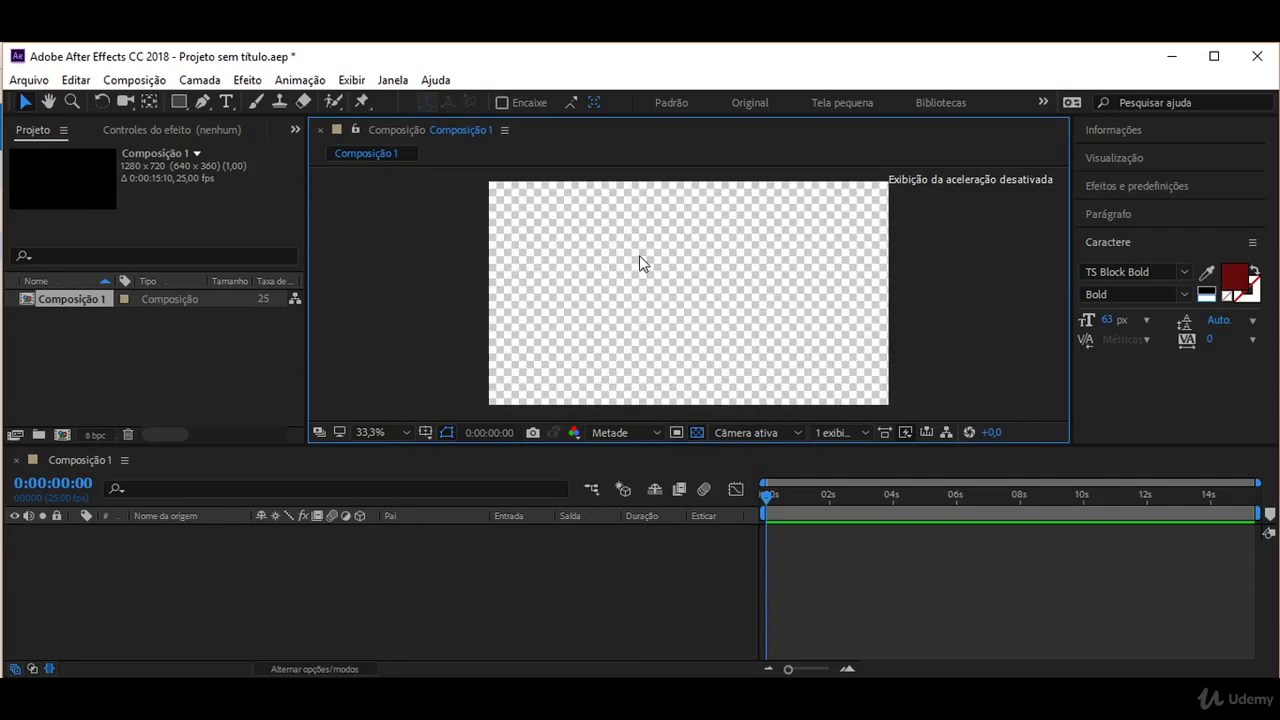
left_click(177, 376)
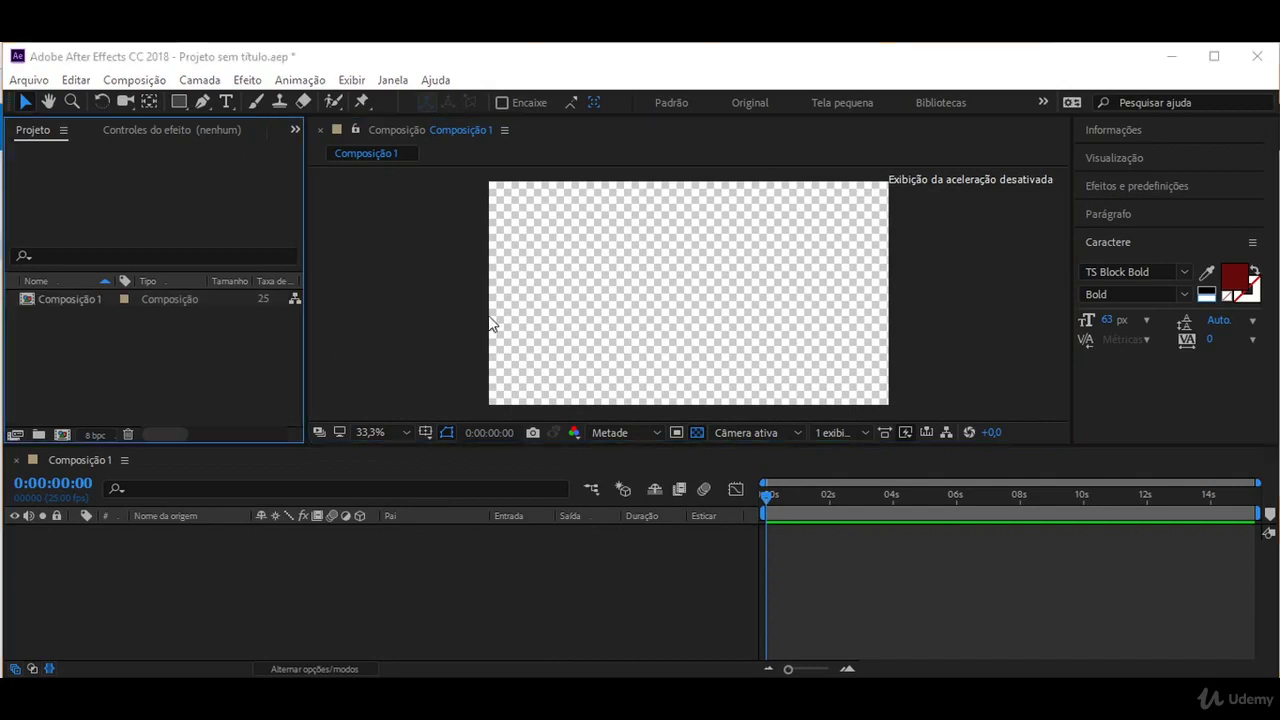
- Import the Logo Camadas RGB Photoshop file with Ctrl+I
key("ctrl+i")
scroll(571, 349, "down", 3)
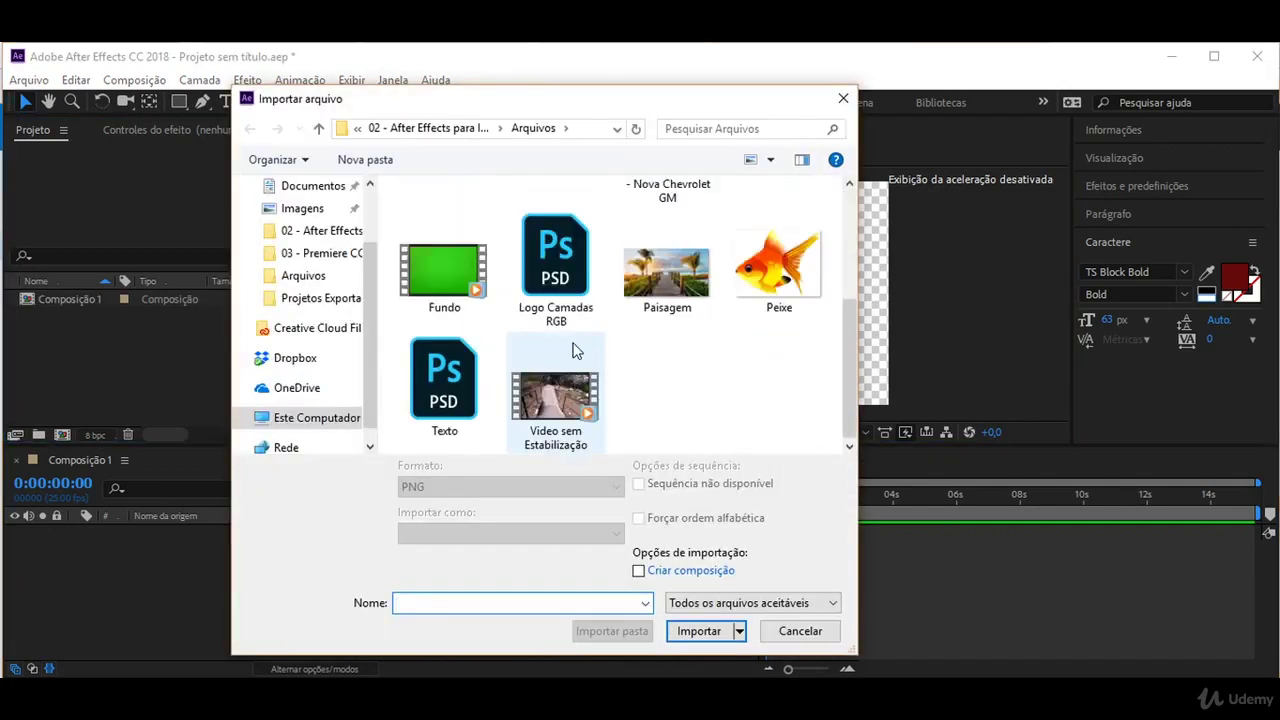
left_click(571, 282)
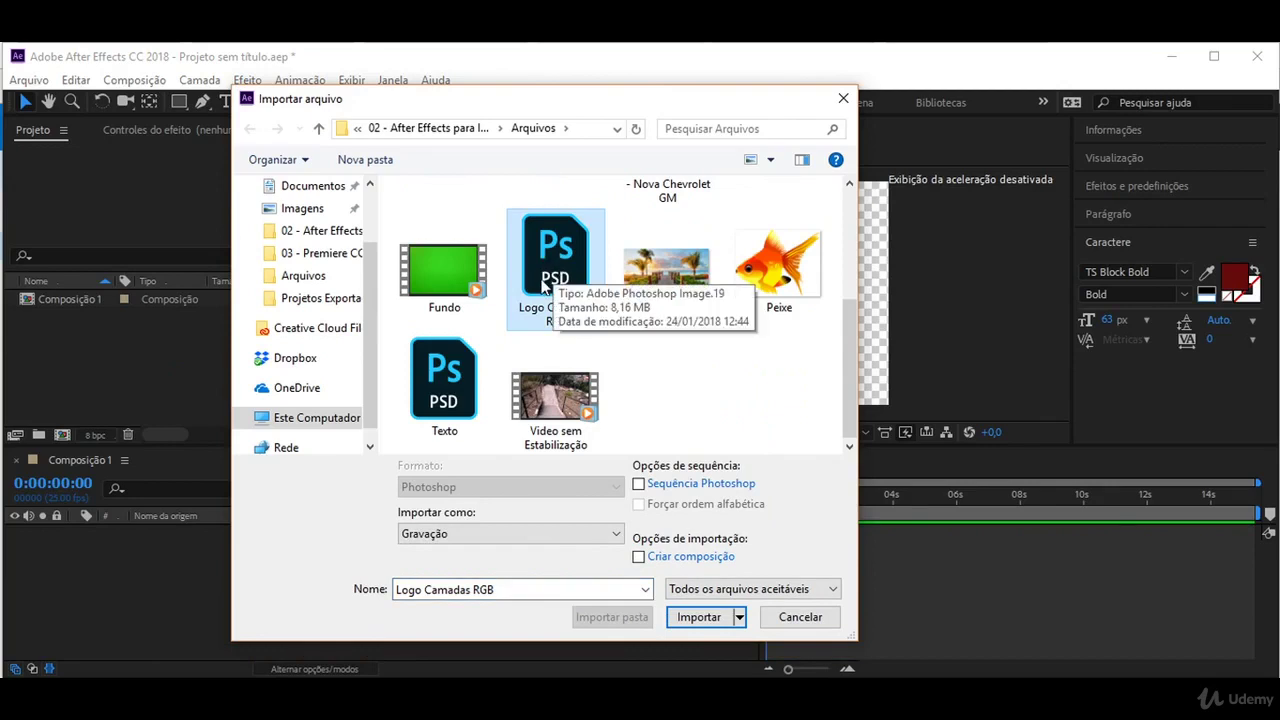
double_click(548, 276)
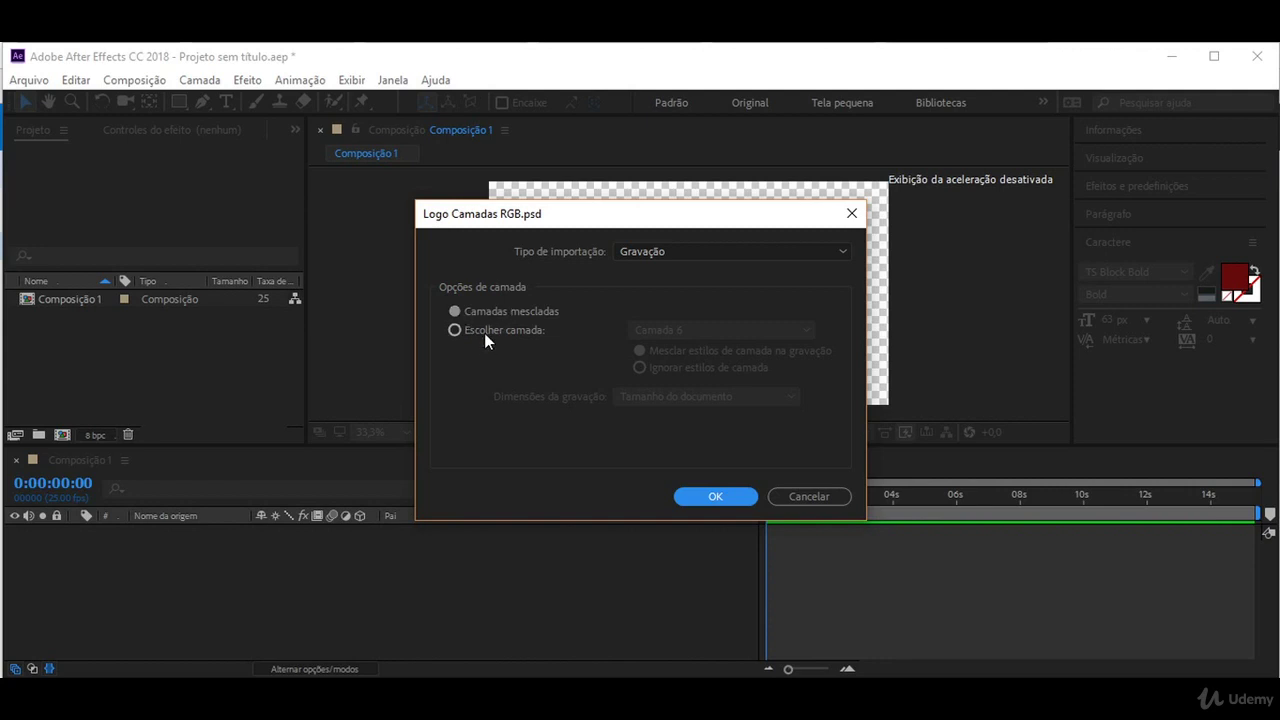
- Pick Escolher camada with Camada 6 at document size, then review the import type choices
left_click(484, 333)
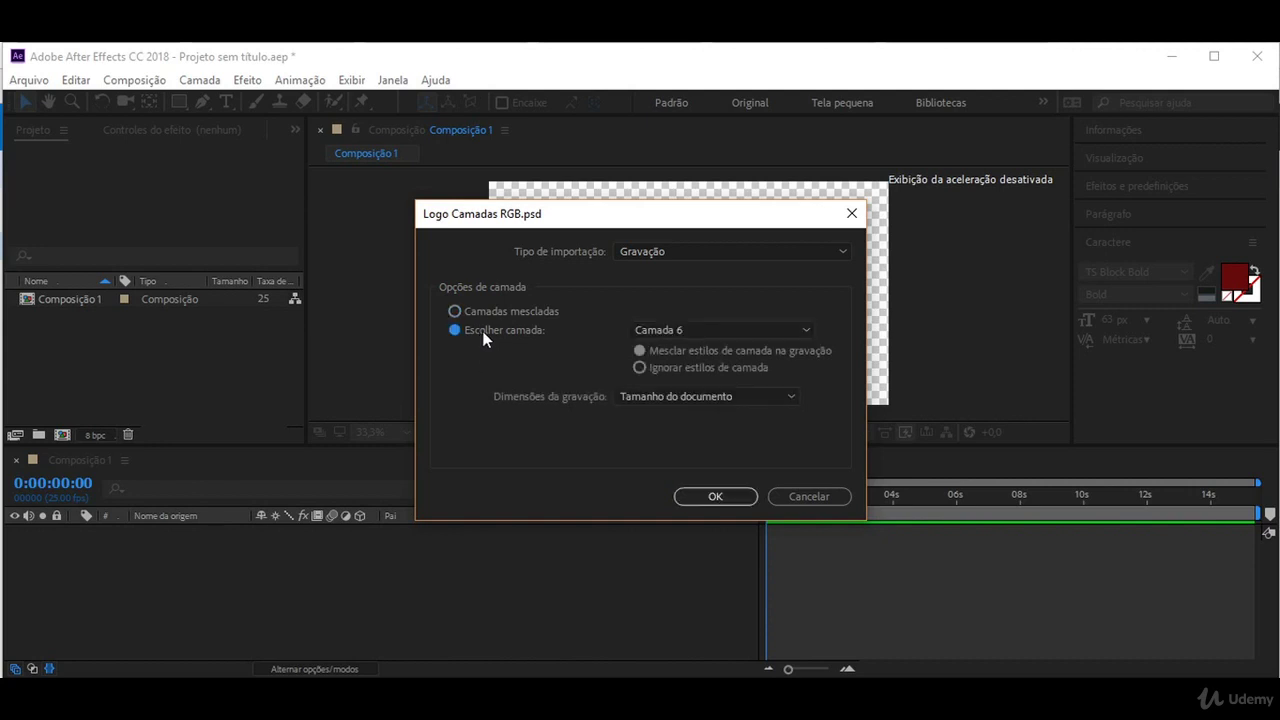
left_click(799, 332)
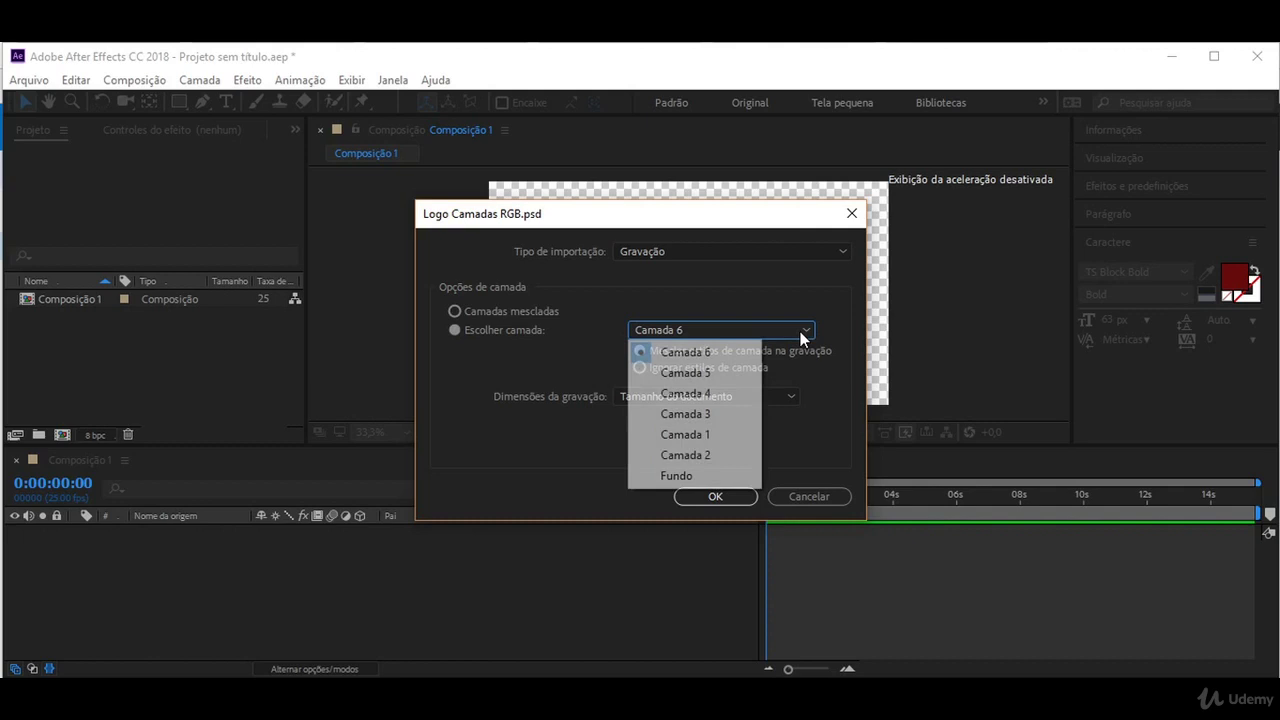
left_click(725, 348)
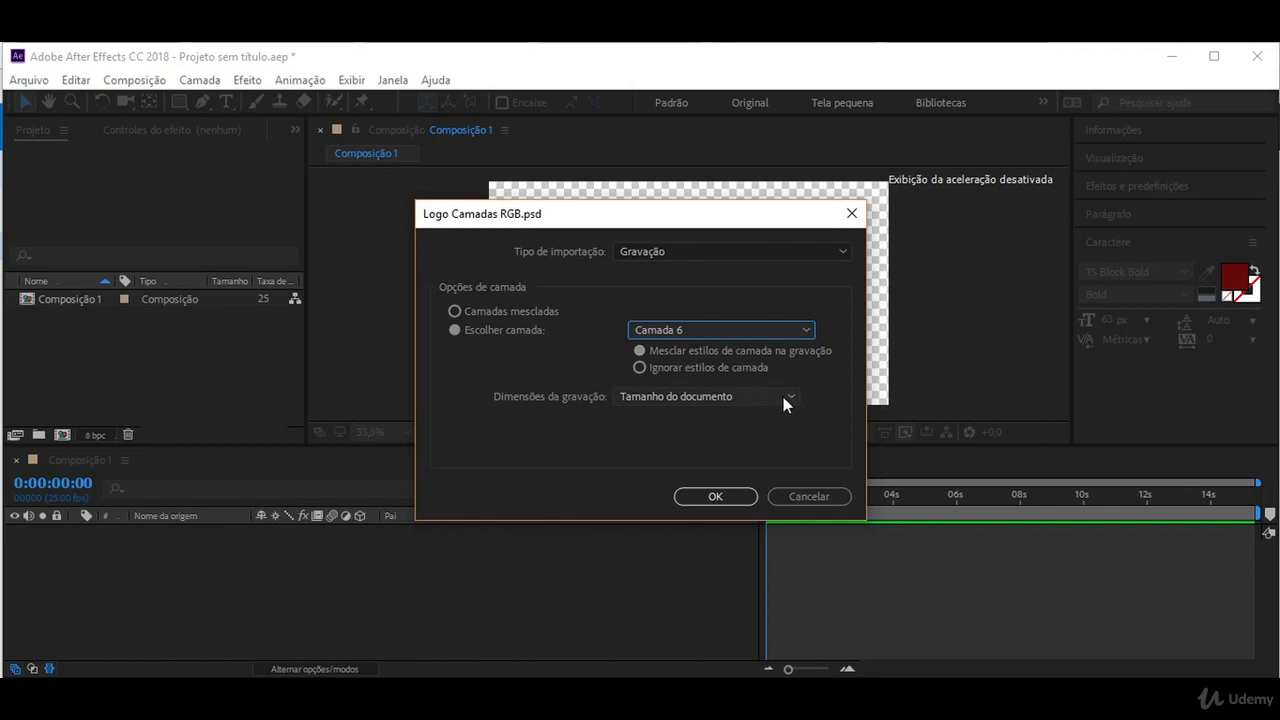
left_click(786, 402)
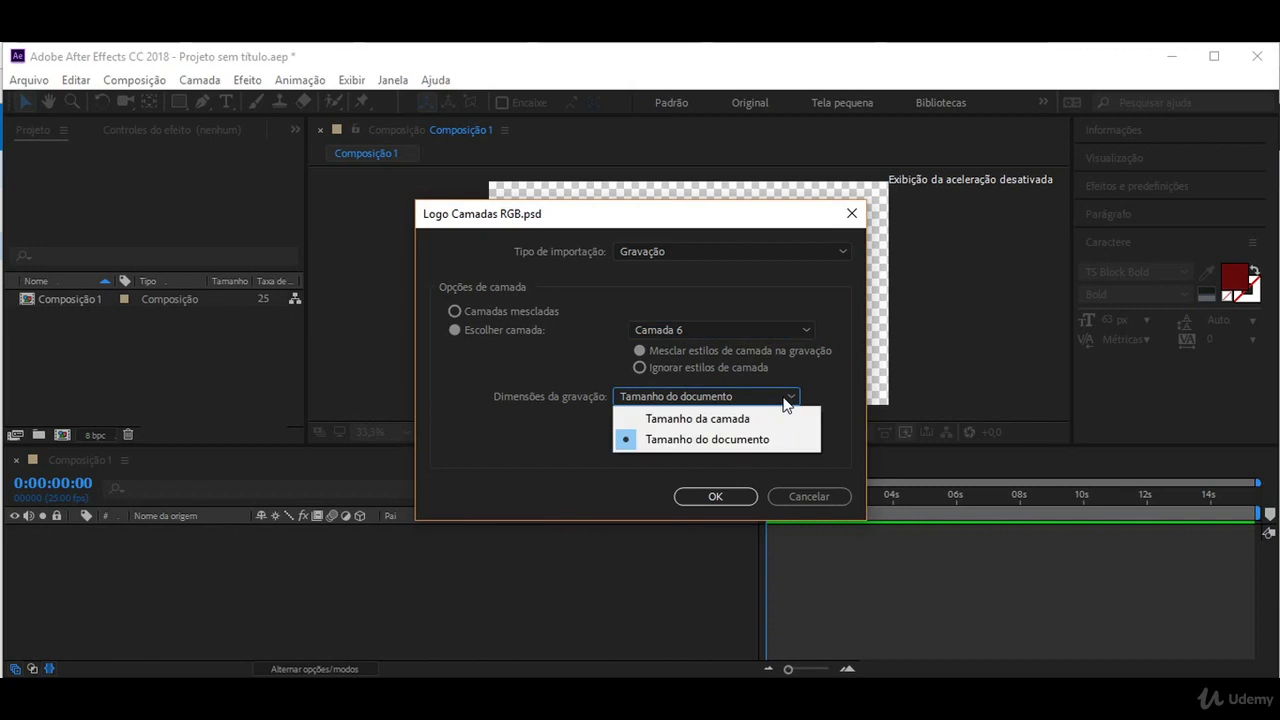
left_click(736, 397)
left_click(720, 331)
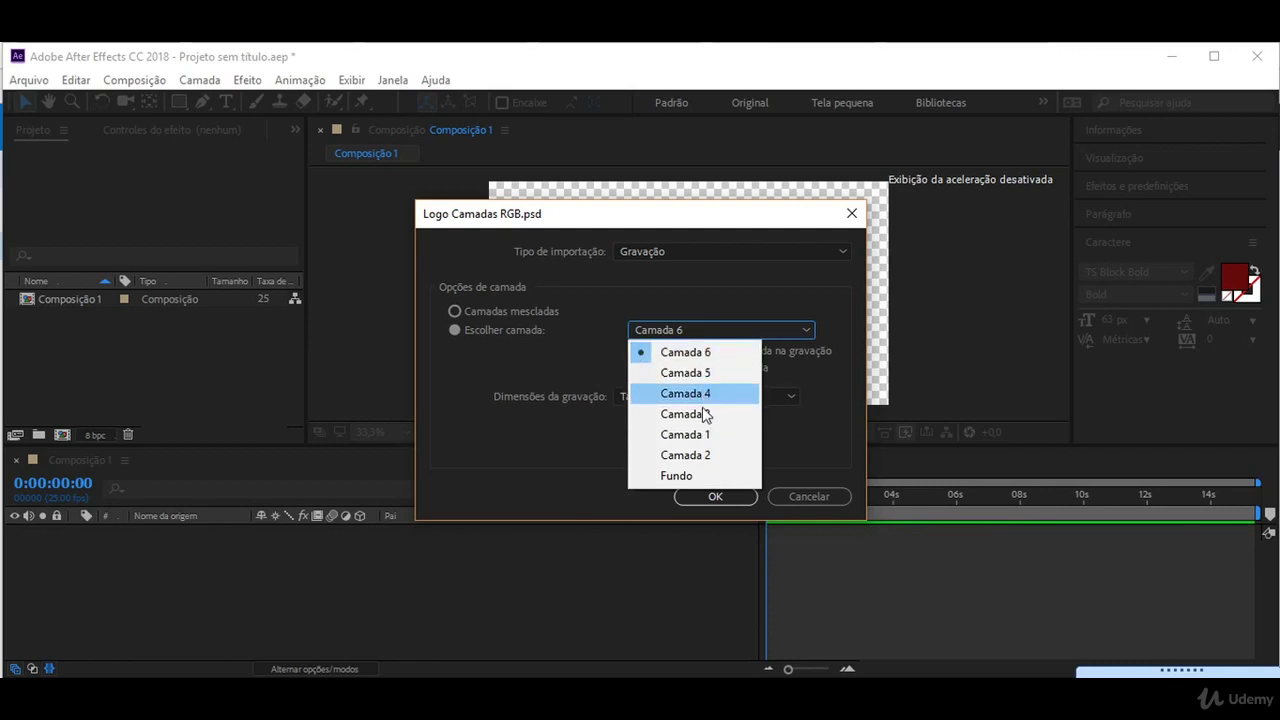
left_click(713, 256)
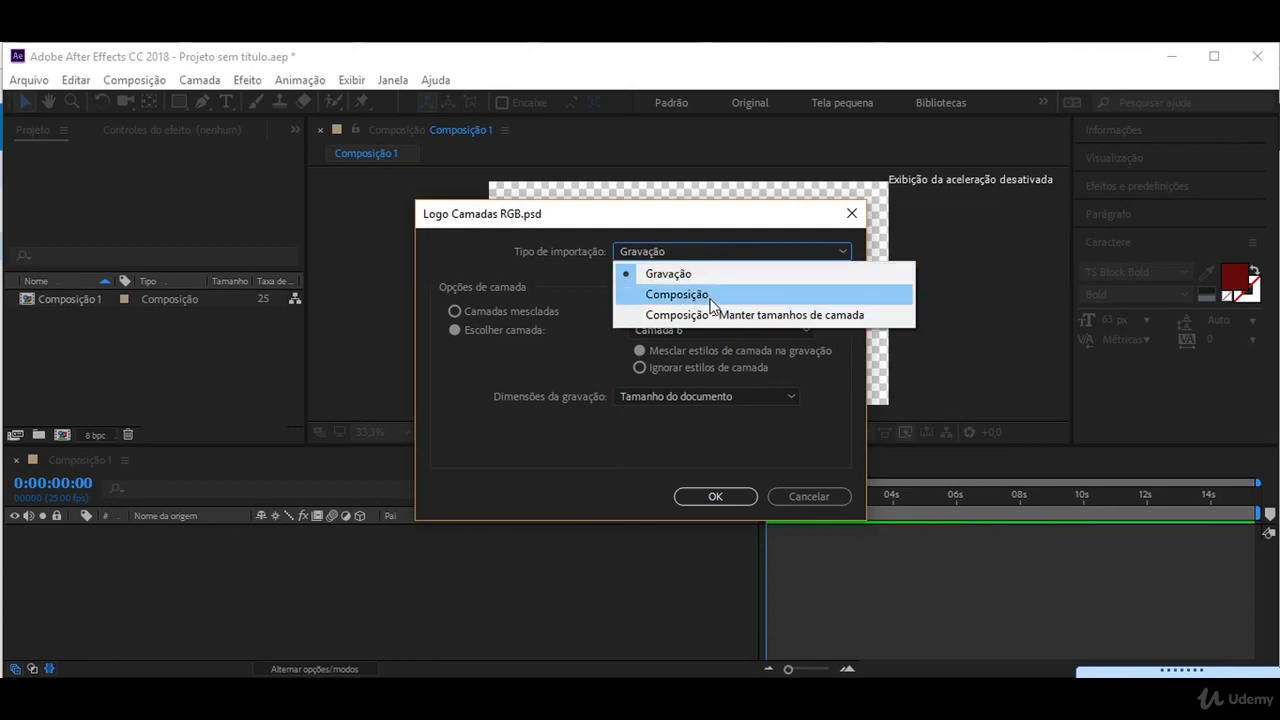
- Set the import type to Composição and confirm importing Logo Camadas RGB.psd
left_click(707, 298)
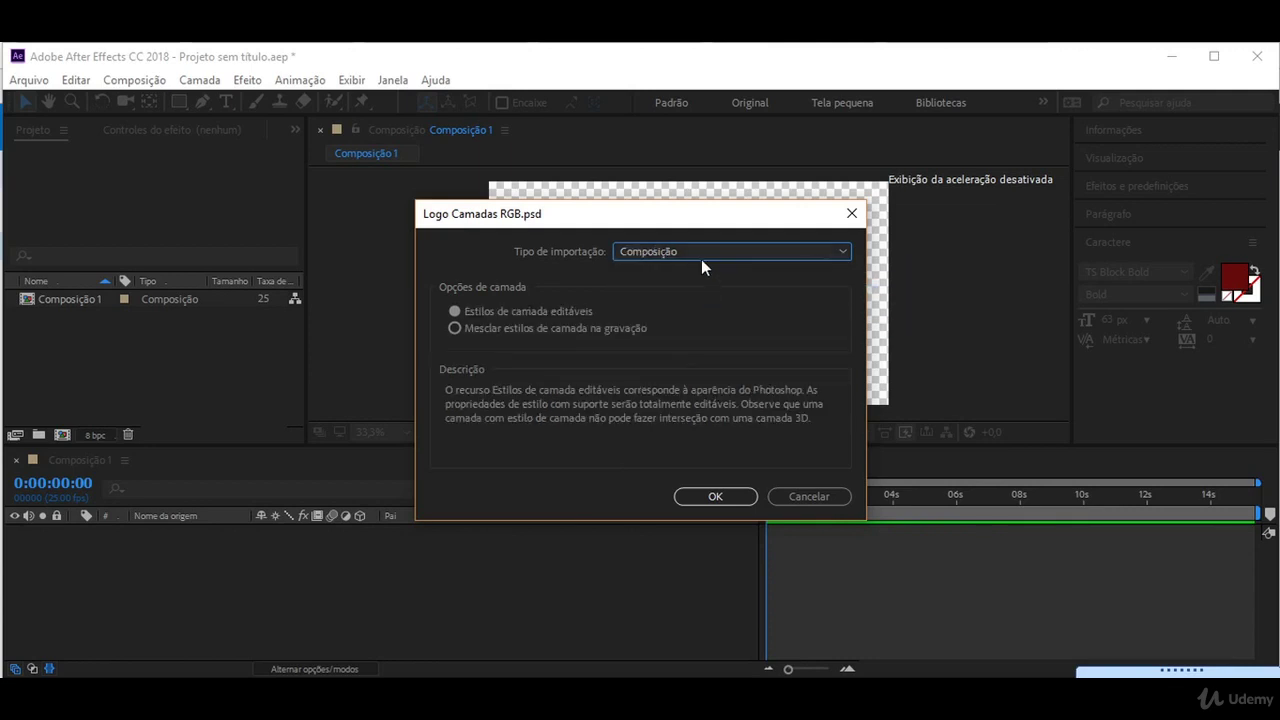
left_click(701, 259)
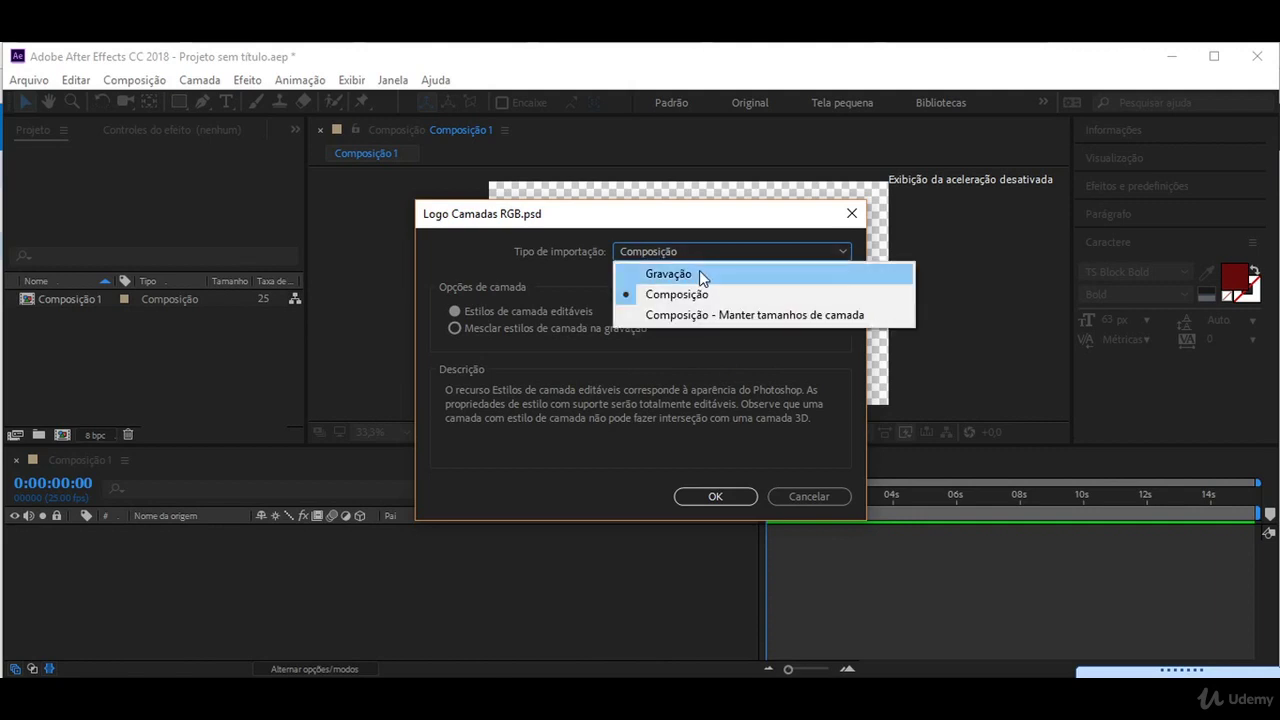
left_click(699, 271)
left_click(702, 255)
left_click(707, 297)
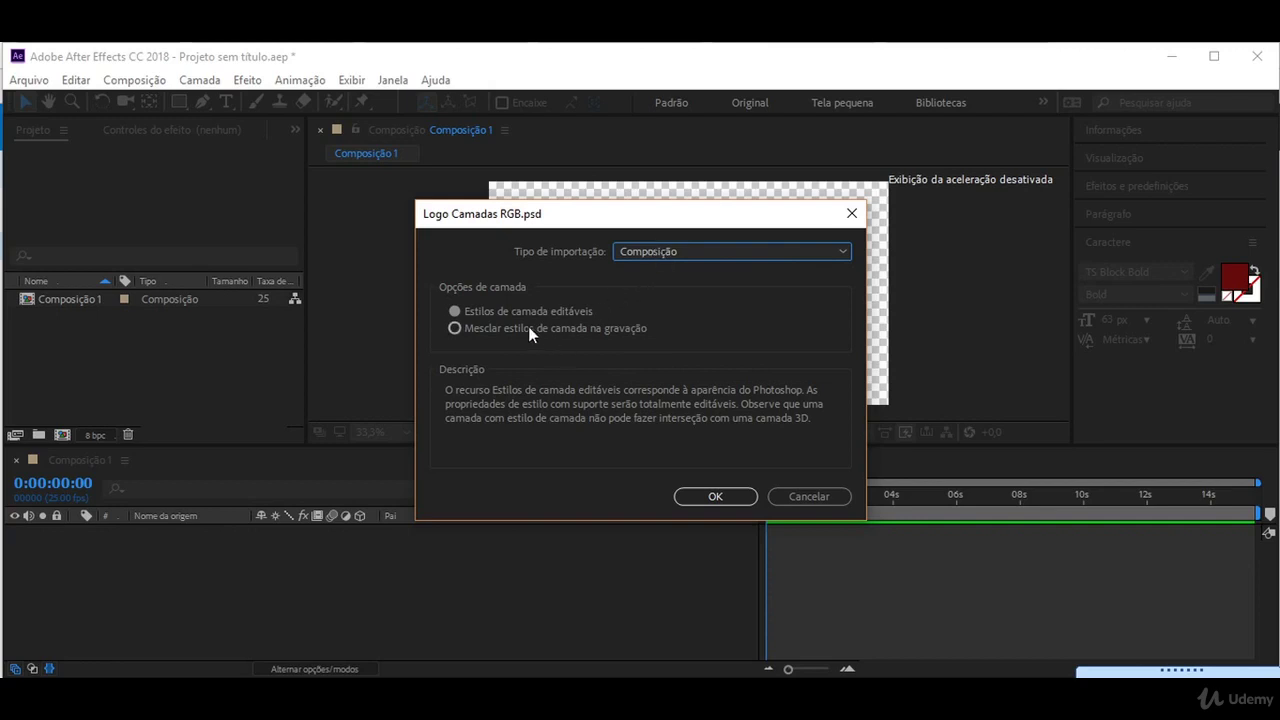
left_click(727, 499)
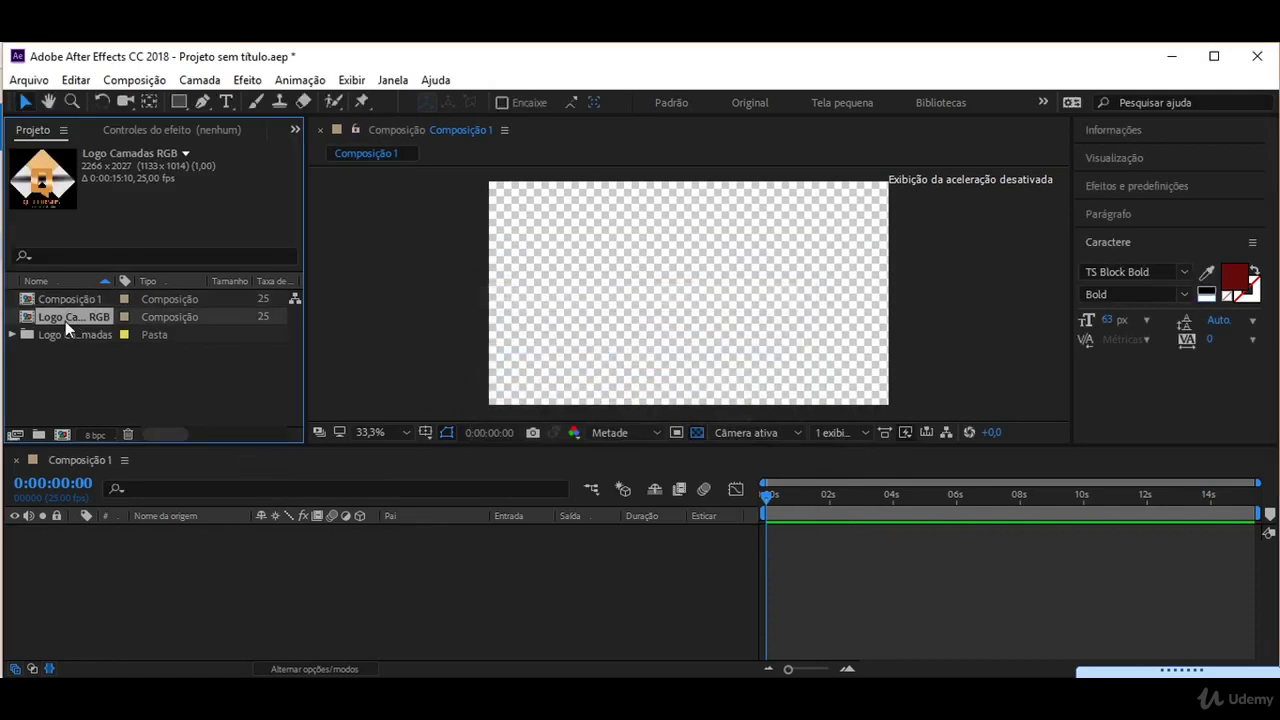
- Drag Logo Camadas RGB into Composição 1's timeline and set its Escala to 20%
left_click(12, 335)
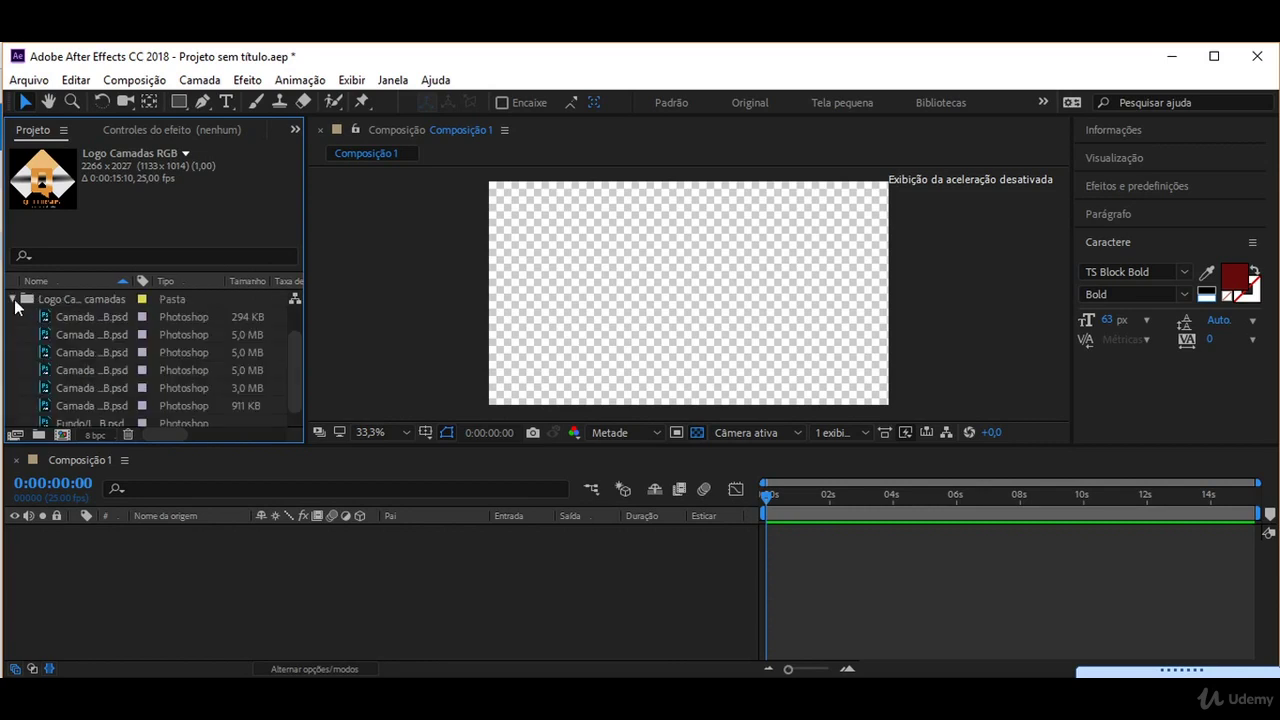
left_click(13, 300)
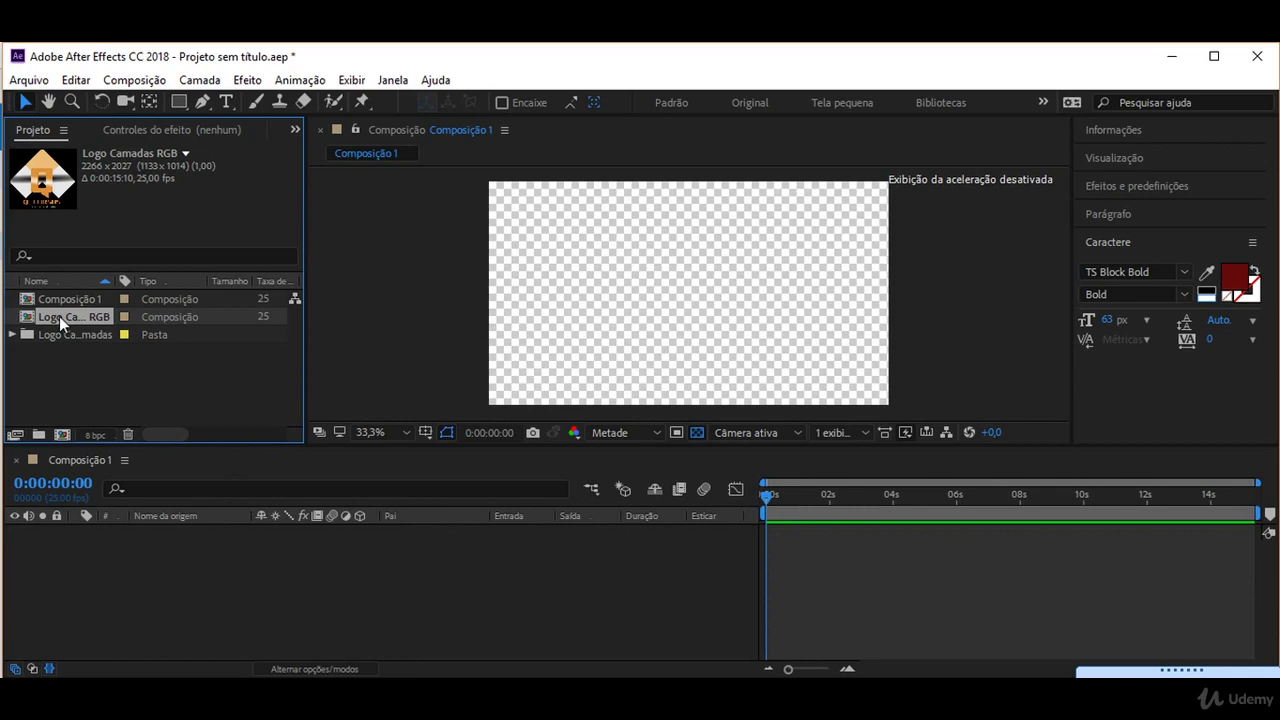
left_click_drag(61, 316, 175, 535)
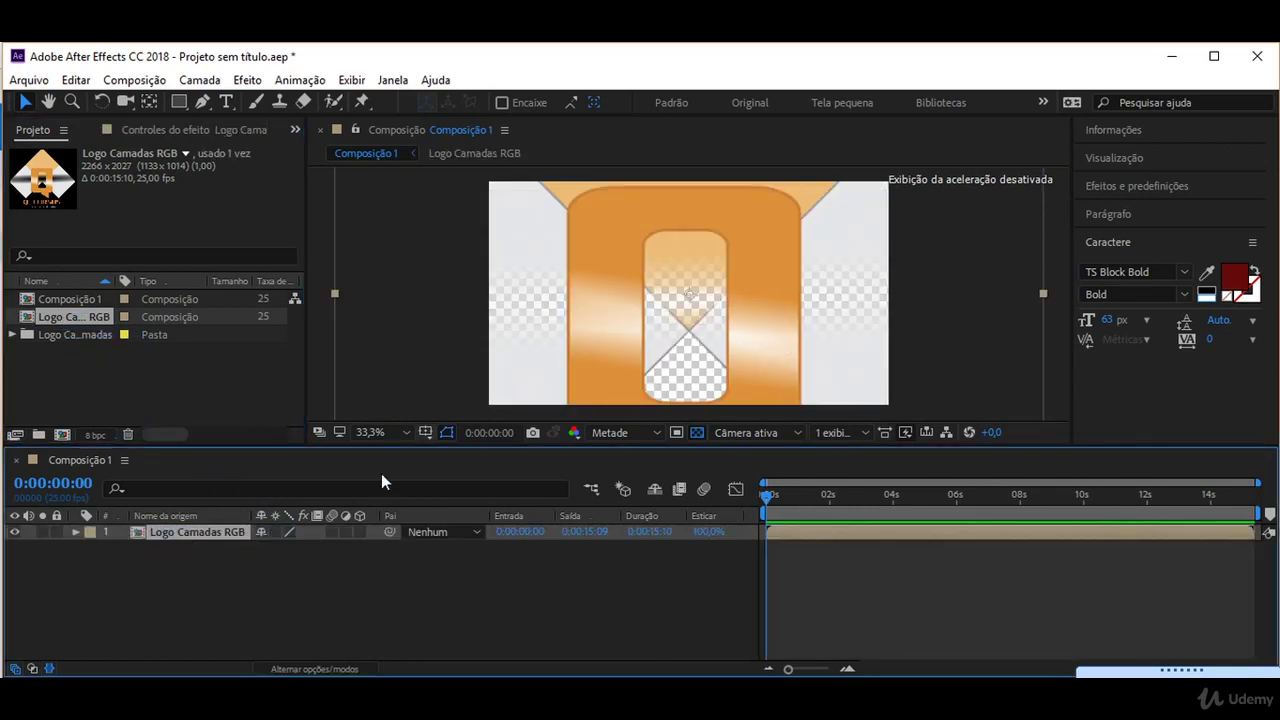
left_click(76, 531)
left_click(91, 549)
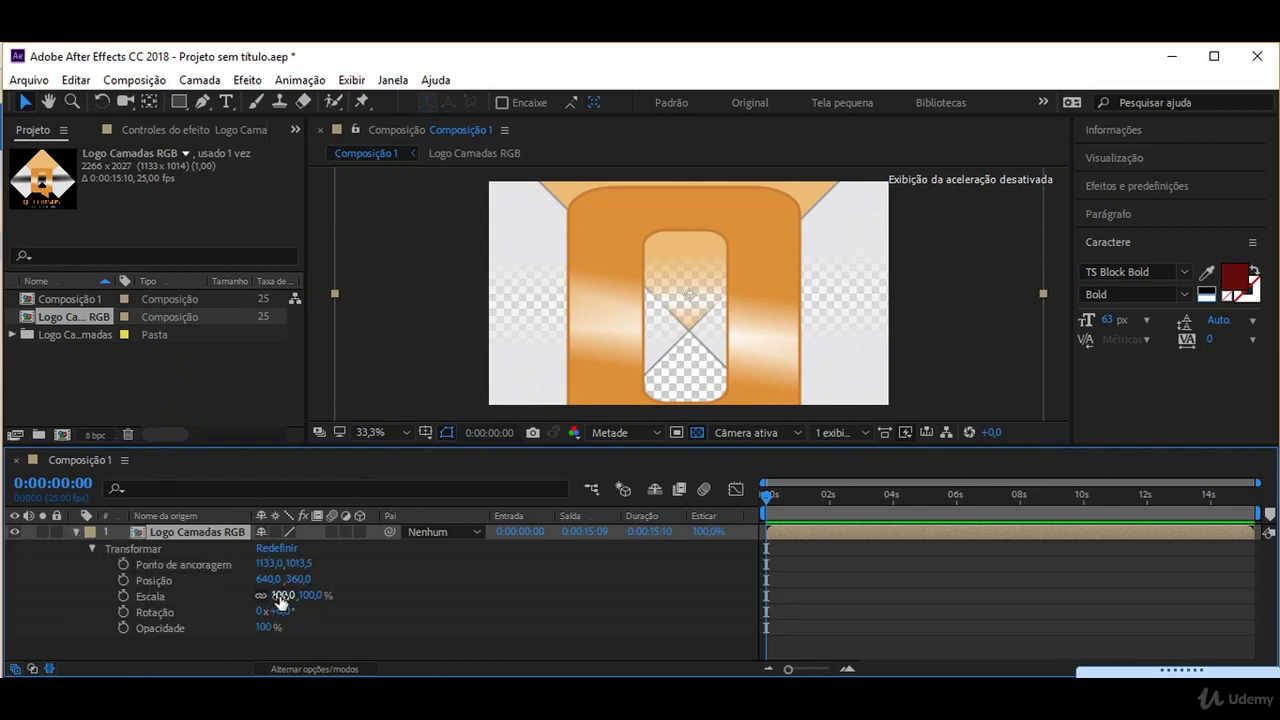
mouse_move(282, 598)
left_mouse_down()
mouse_move(206, 600)
mouse_move(328, 621)
left_mouse_up()
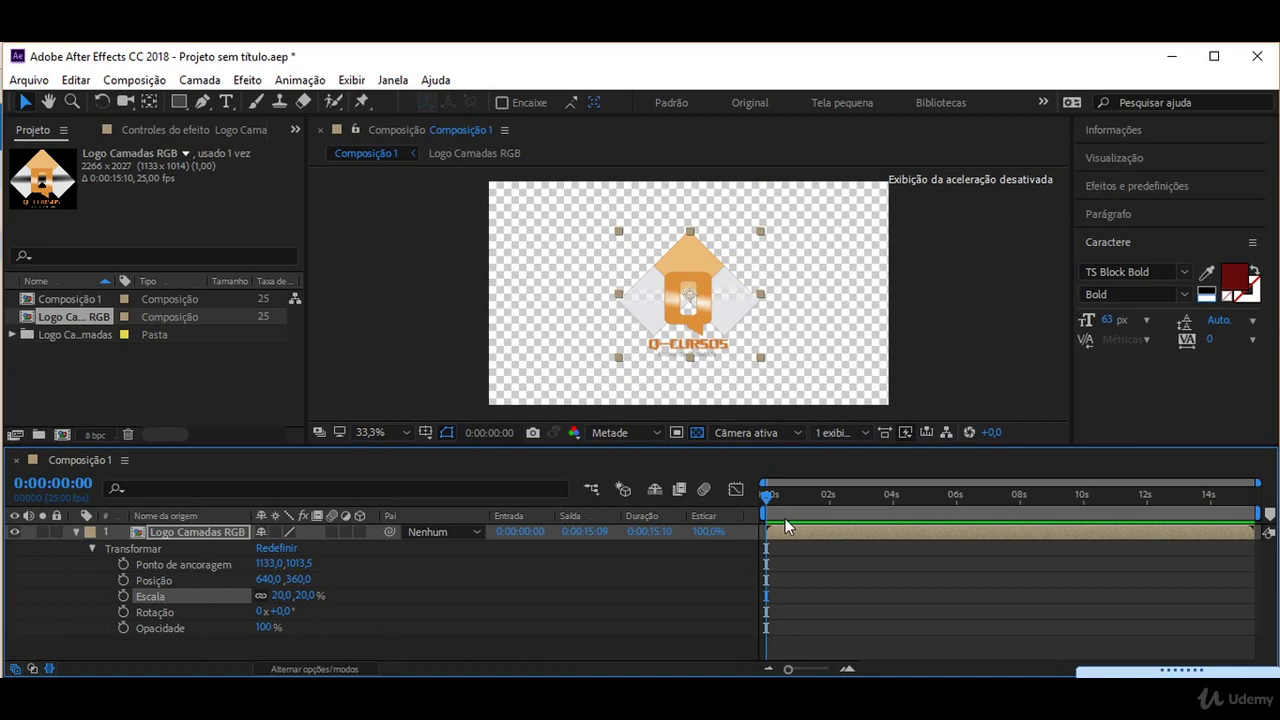
- Open the Logo Camadas RGB composition, inspect each layer, and turn off the Fundo layer
double_click(186, 533)
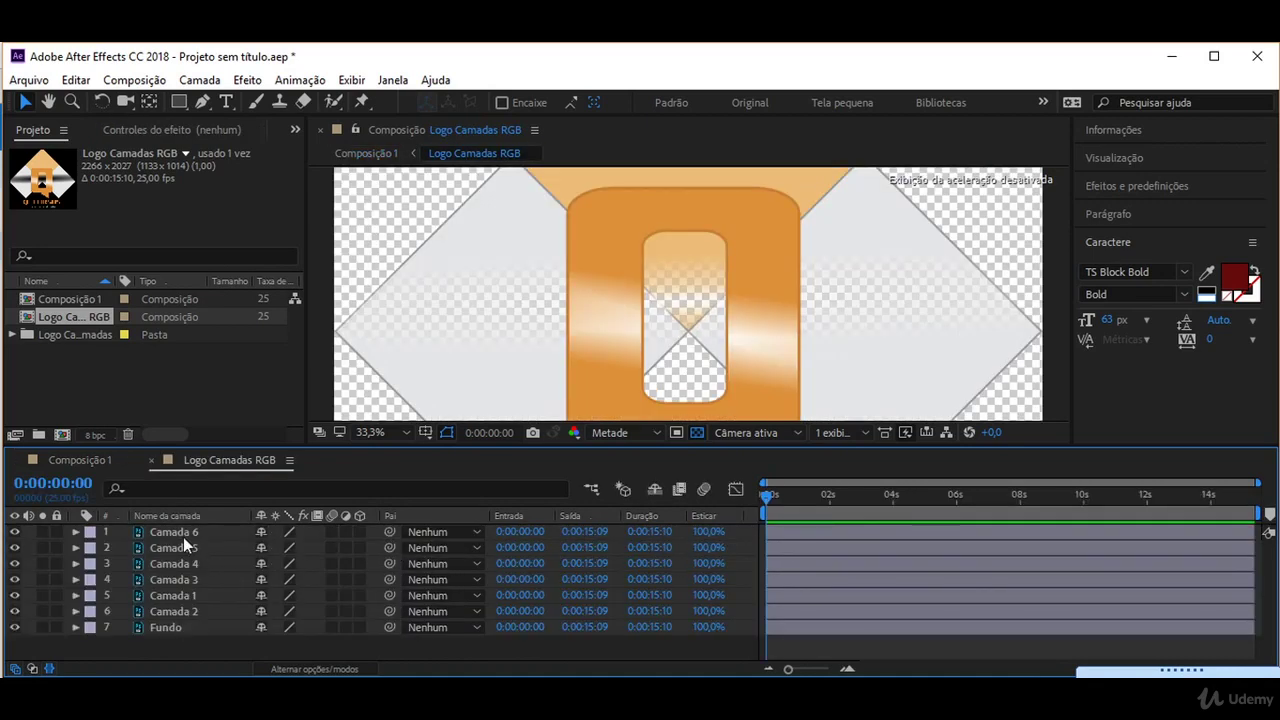
left_click(182, 536)
left_click(182, 550)
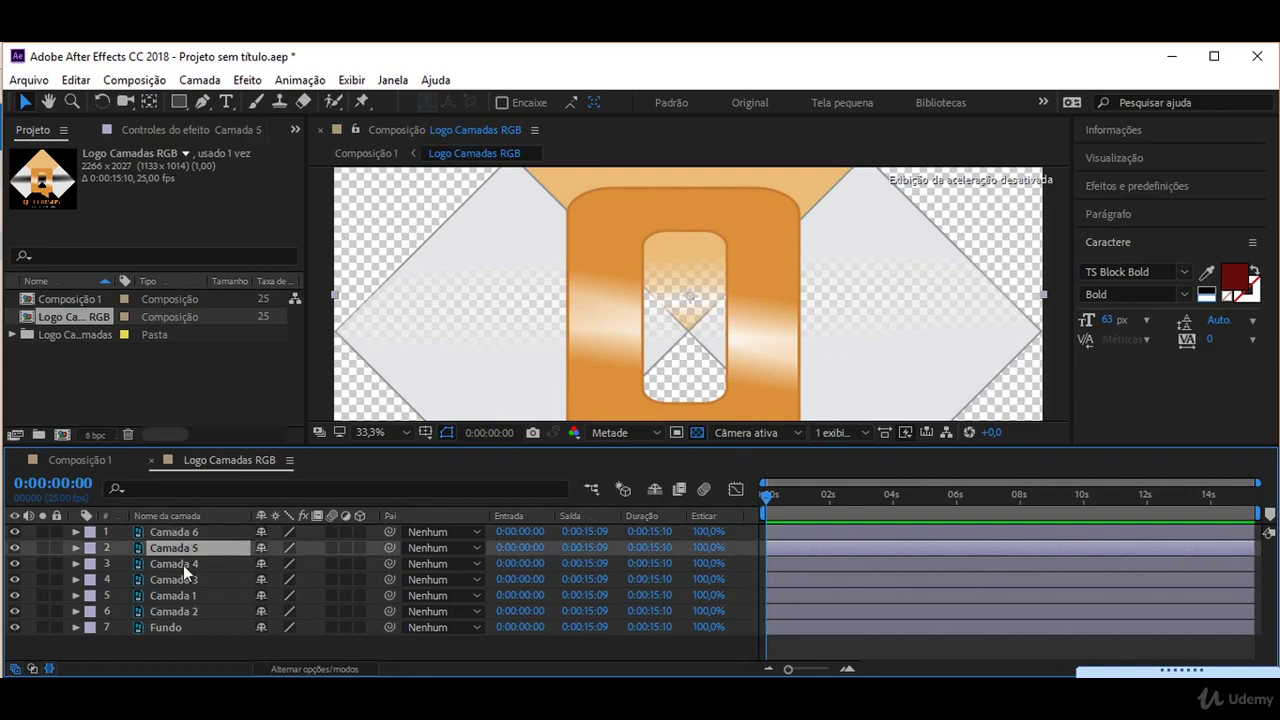
left_click(183, 564)
left_click(185, 580)
left_click(185, 595)
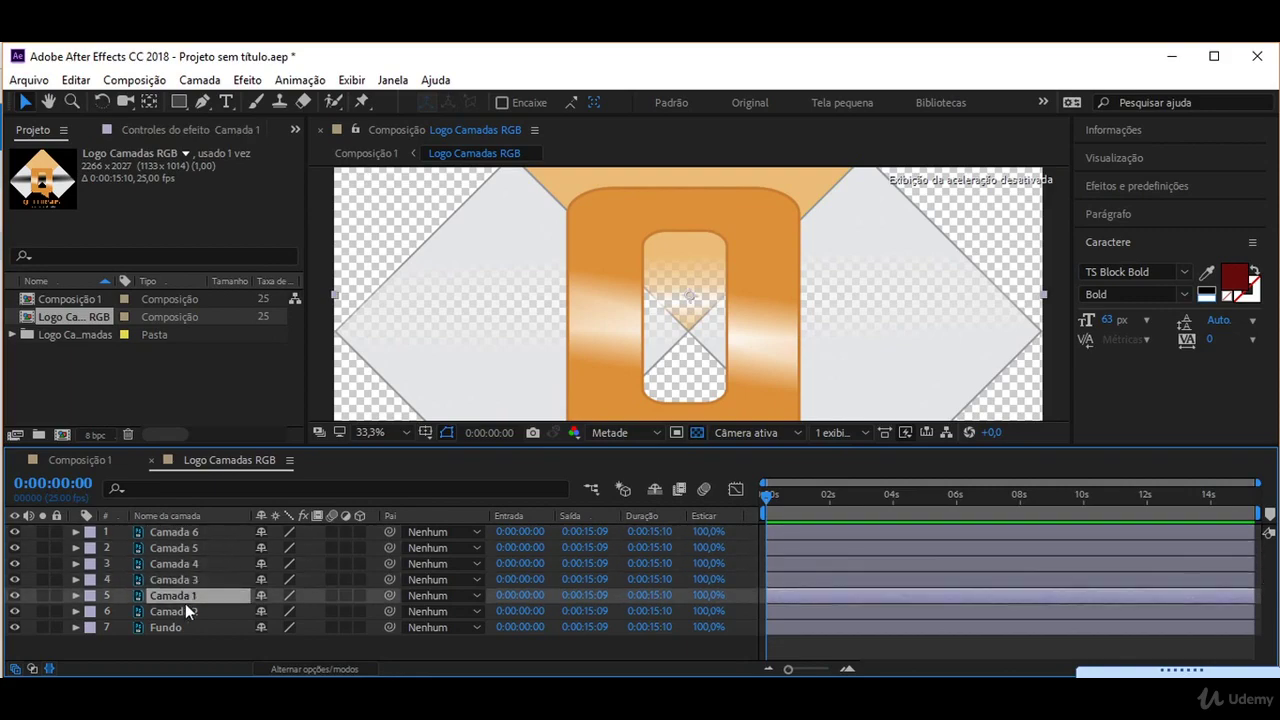
left_click(185, 610)
left_click(180, 627)
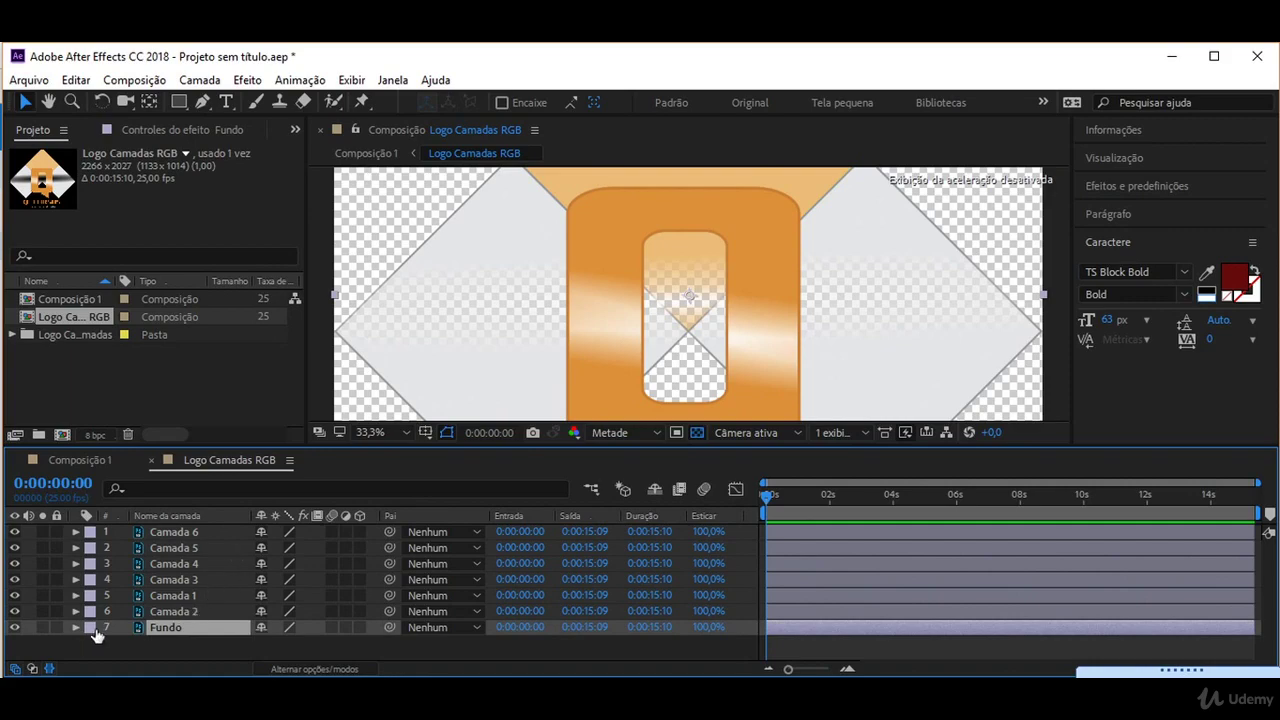
left_click(14, 627)
- Rename Camada 2 to 'Topo Logo', then hide Camada 1 and zoom the viewer out
left_click(178, 613)
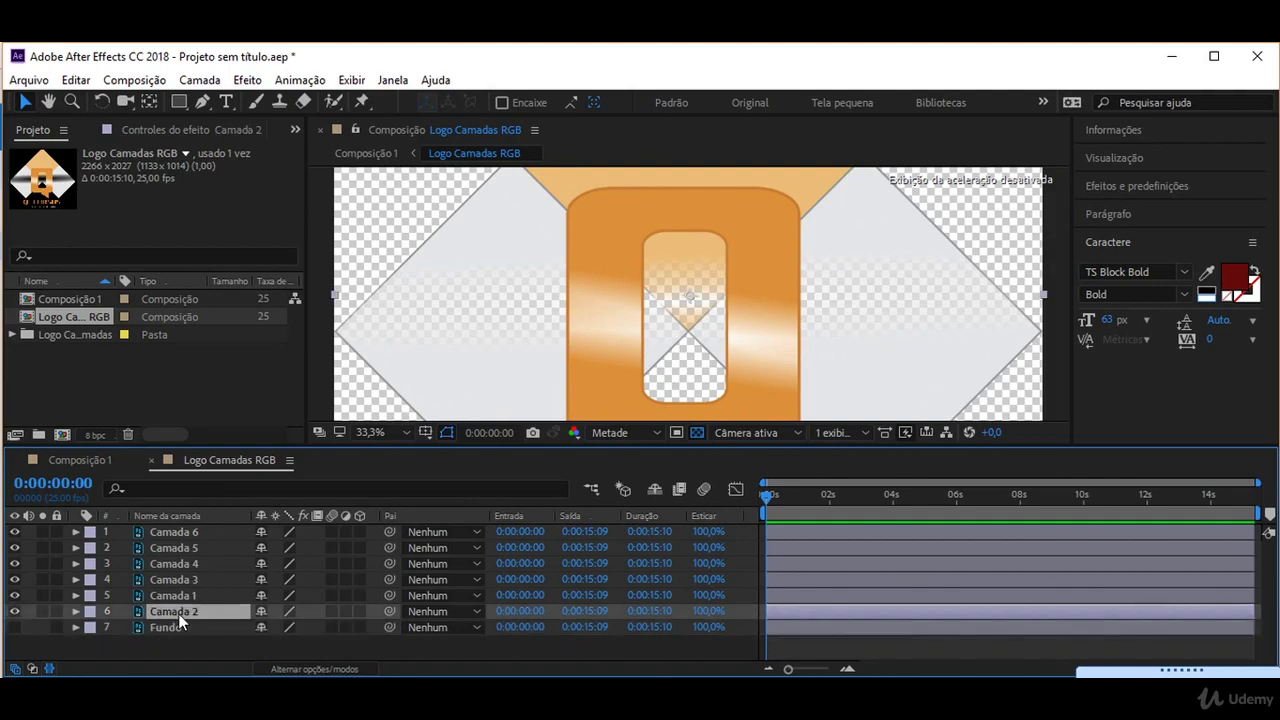
right_click(178, 613)
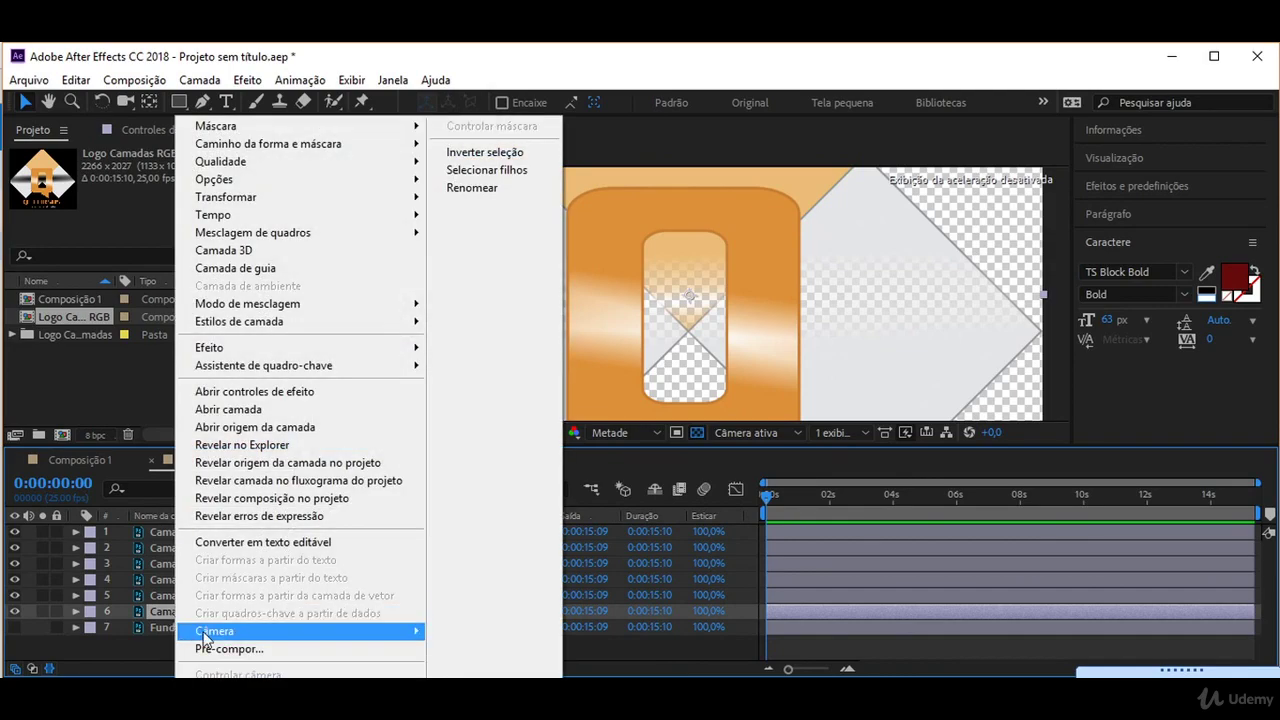
left_click(170, 614)
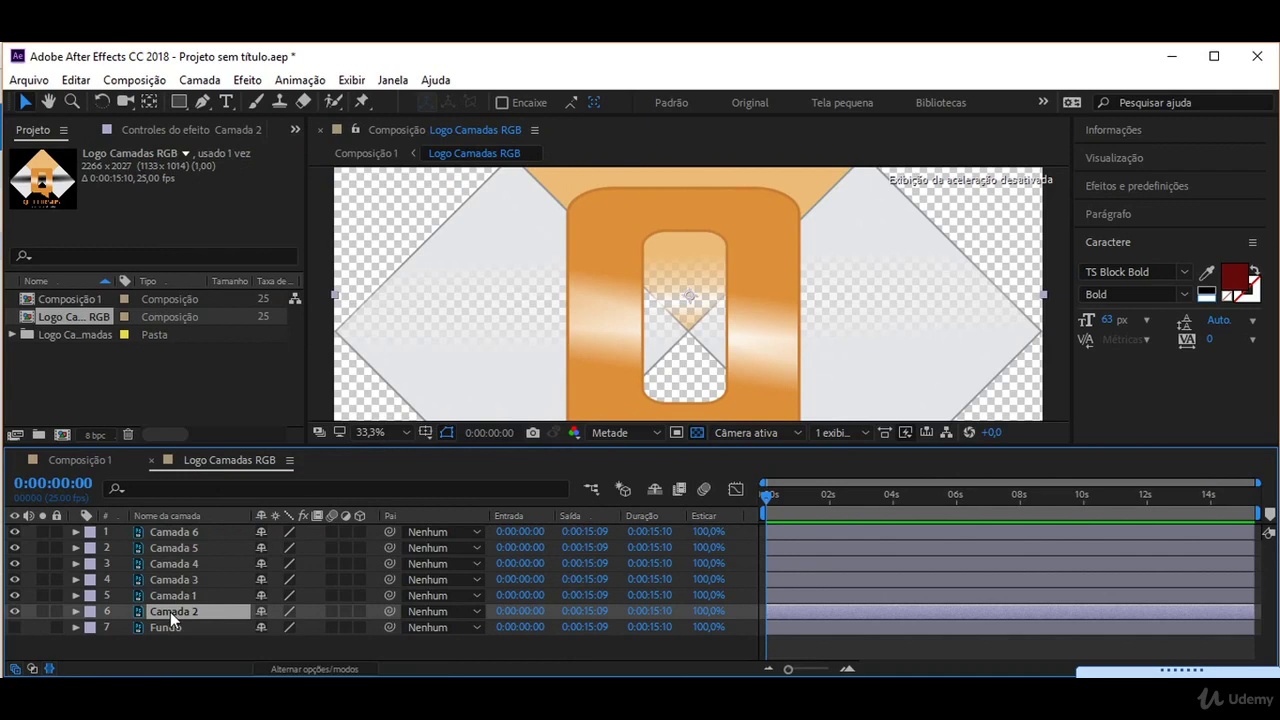
left_click(18, 611)
left_click(22, 611)
right_click(179, 613)
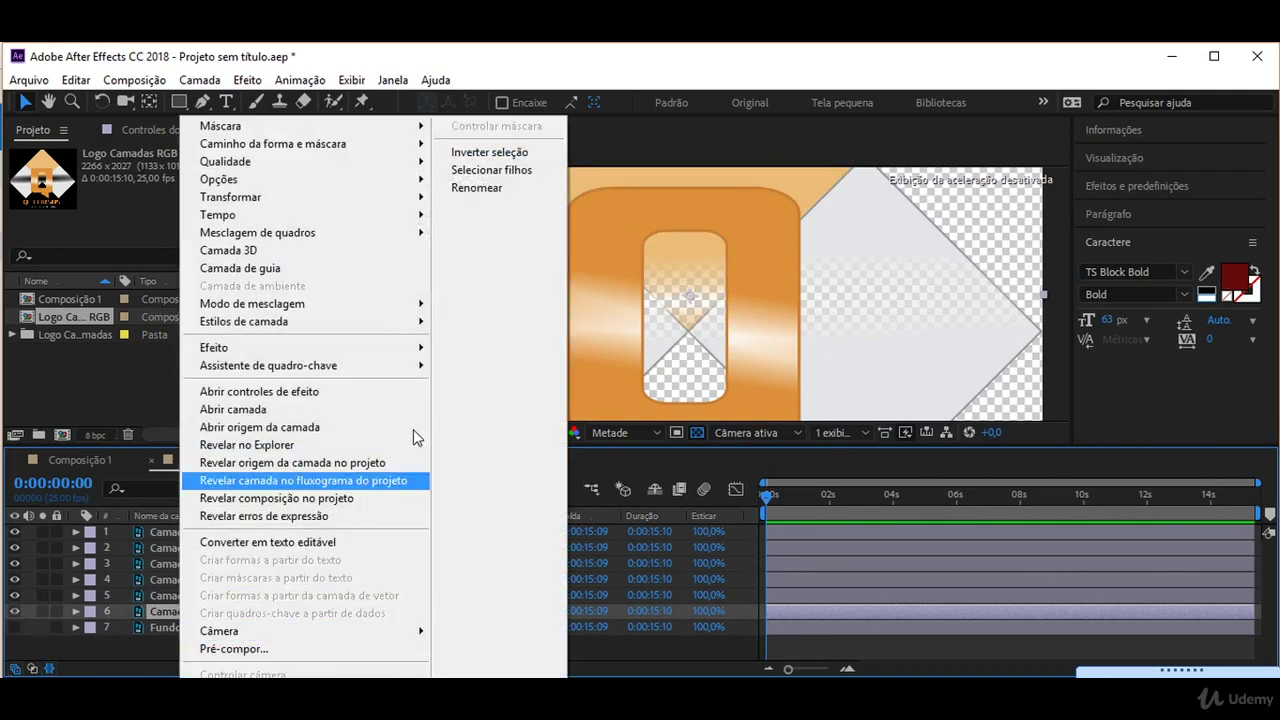
left_click(482, 190)
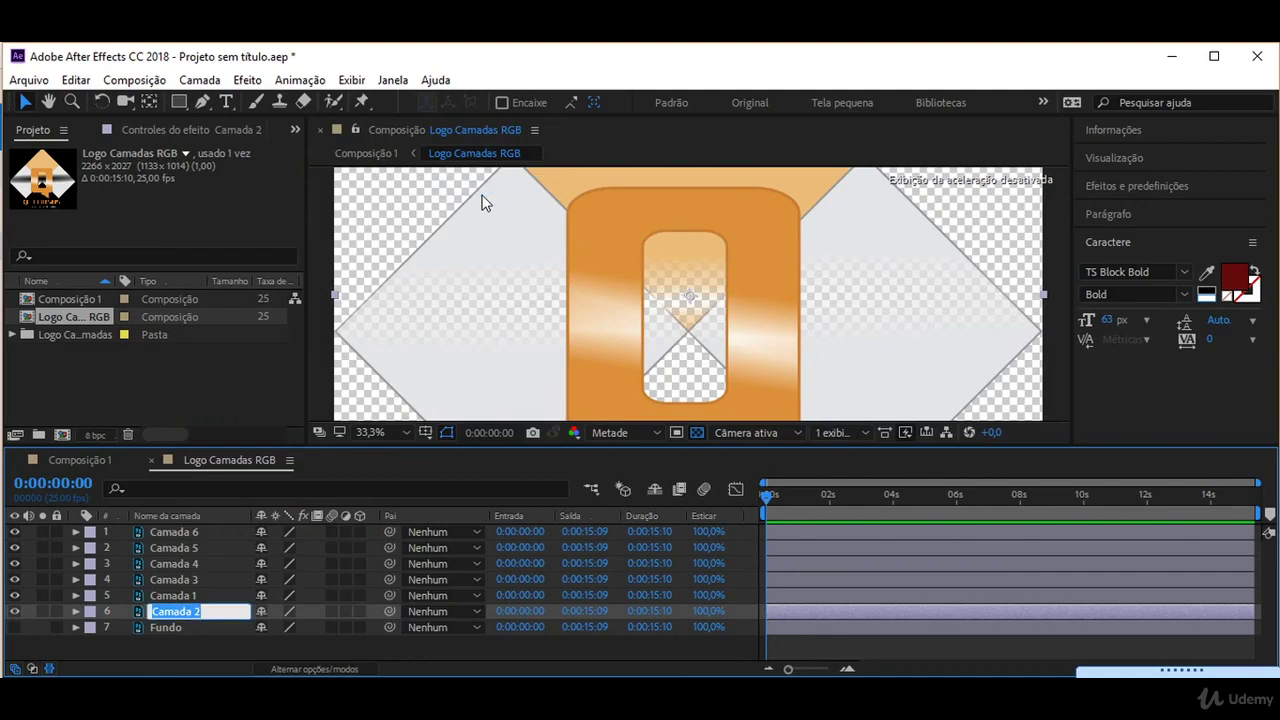
type("Topo L")
type("ogo")
key("Return")
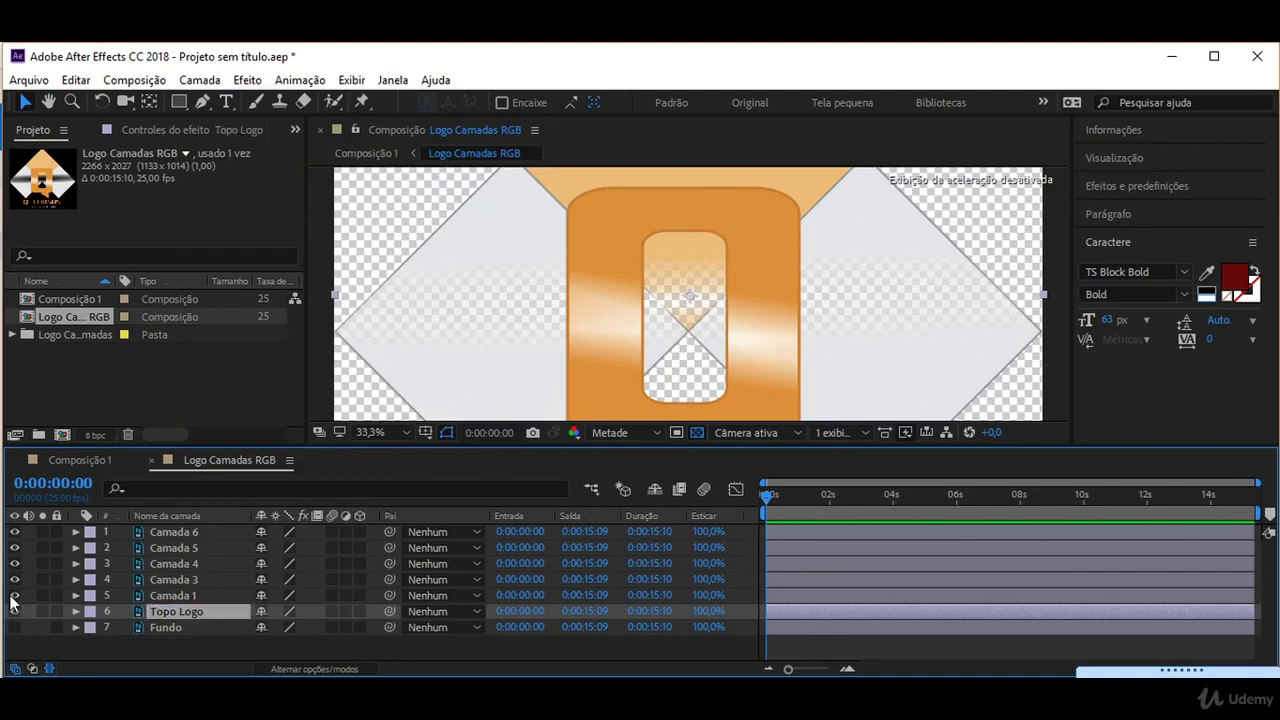
left_click(12, 596)
key("comma")
key("comma")
key("comma")
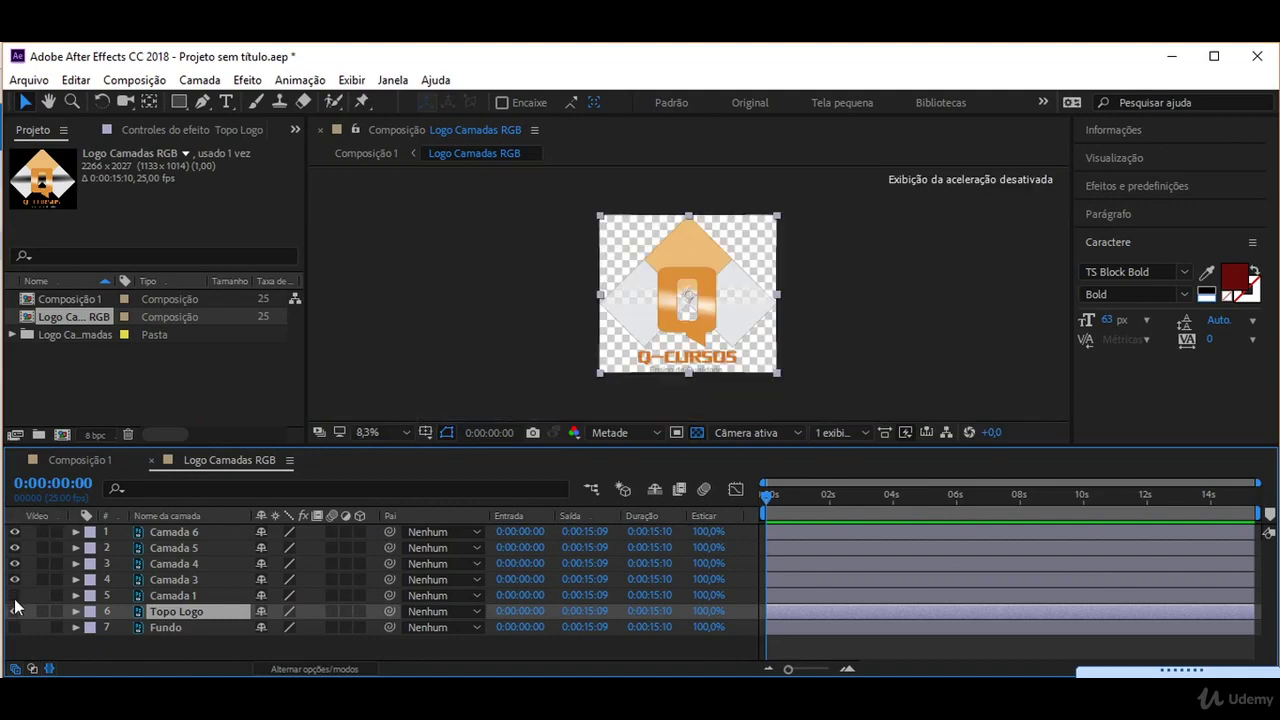
- Rename Camada 1 to 'Ensino a distancia' and hide it
right_click(182, 597)
left_click(490, 189)
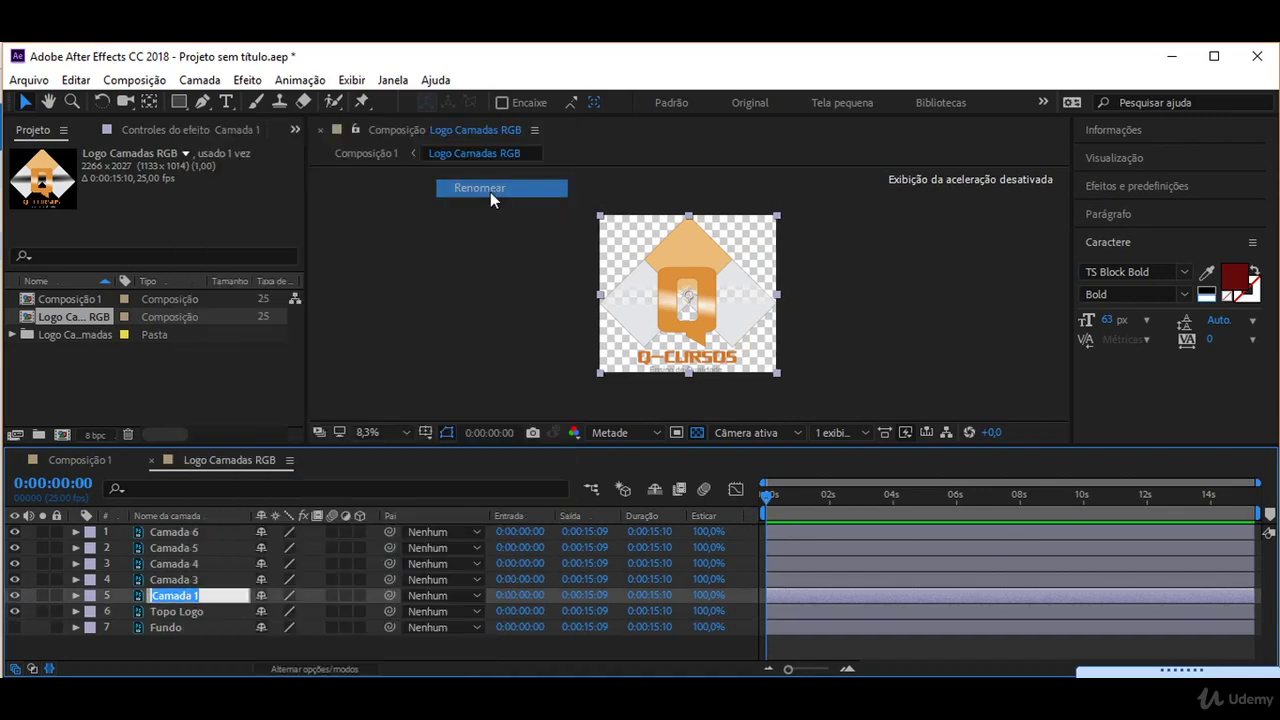
type("Ensn")
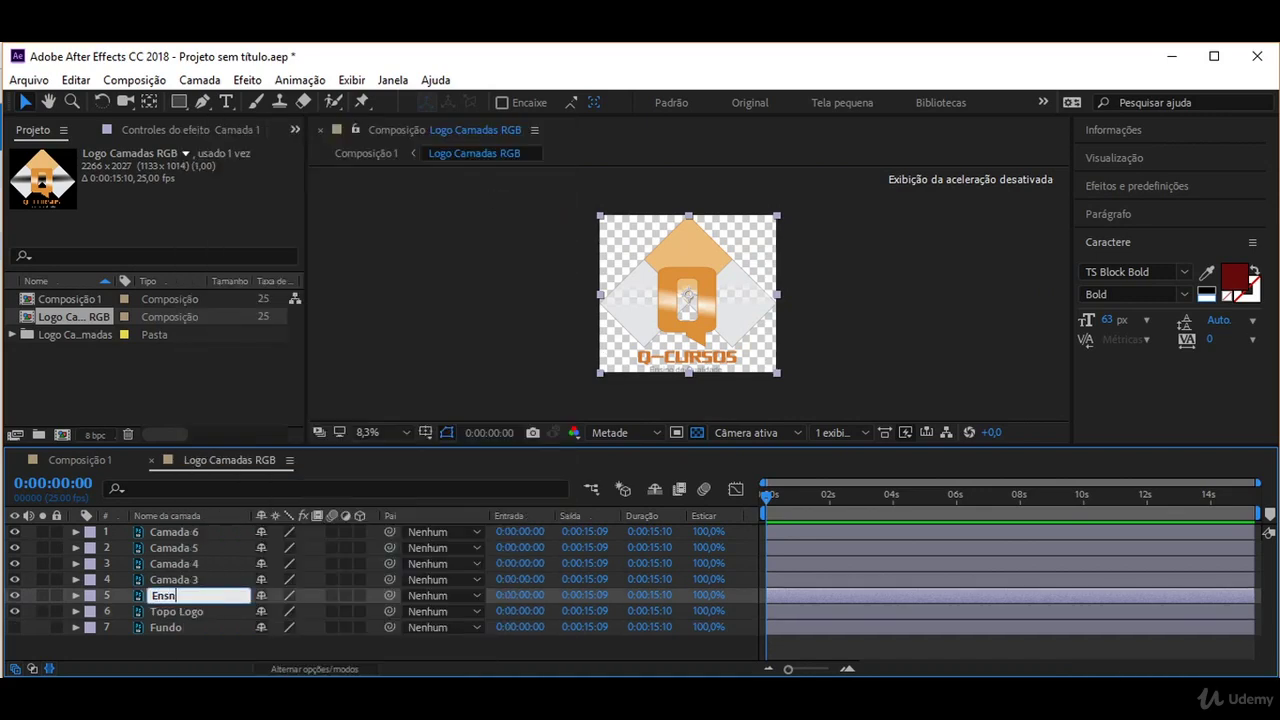
key("BackSpace")
type("ino a dis")
type("tancia")
key("Return")
left_click(14, 595)
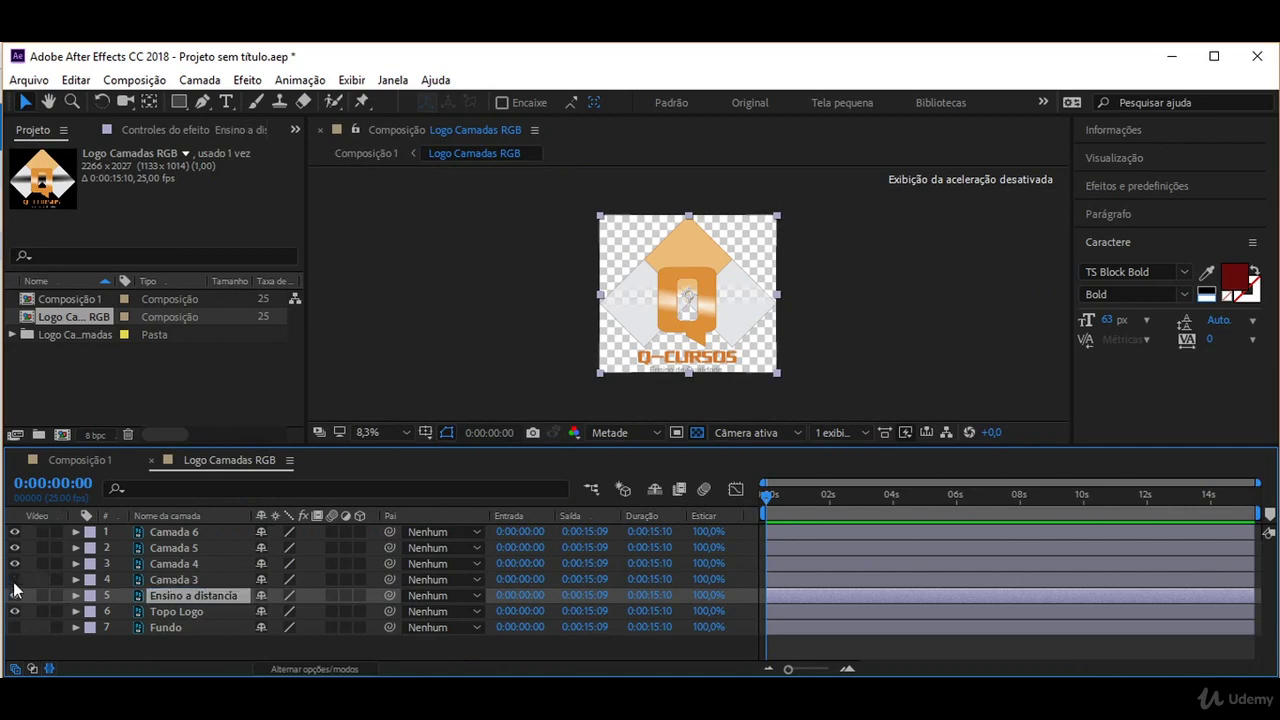
- Rename Camada 3 to 'Parte Direita' and Camada 4 to 'Parte Esquerda'
right_click(159, 581)
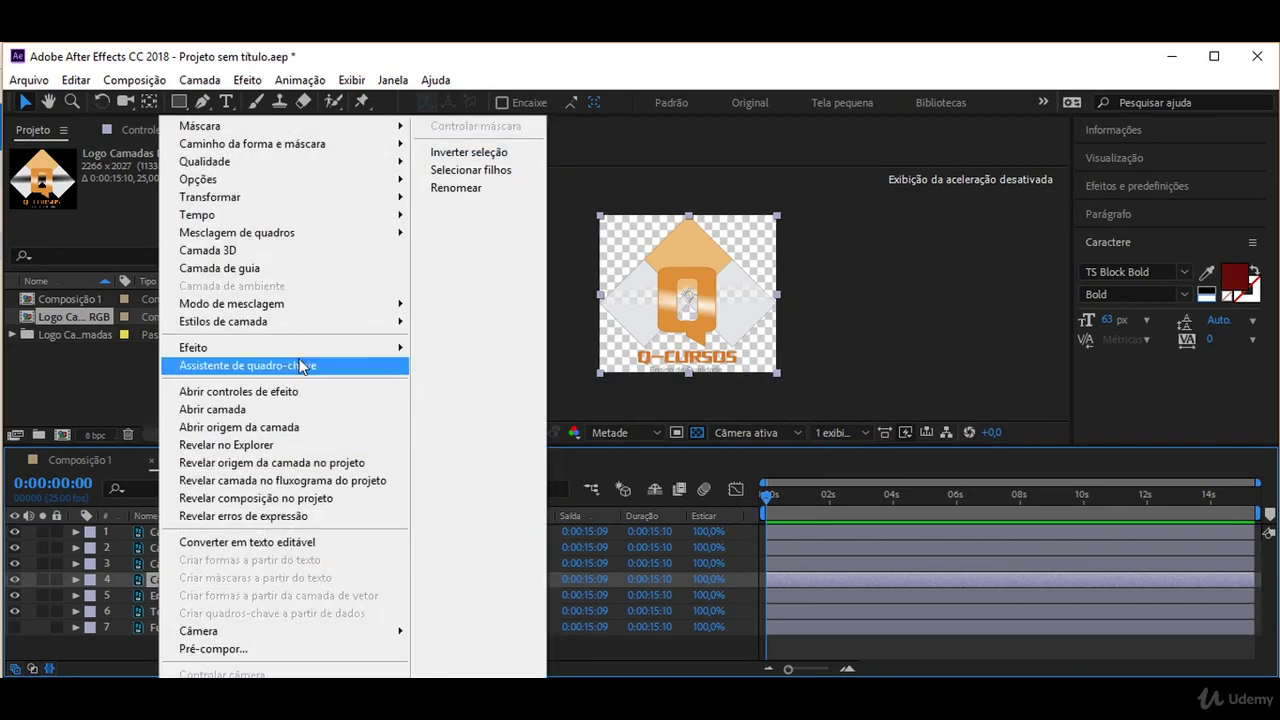
left_click(457, 188)
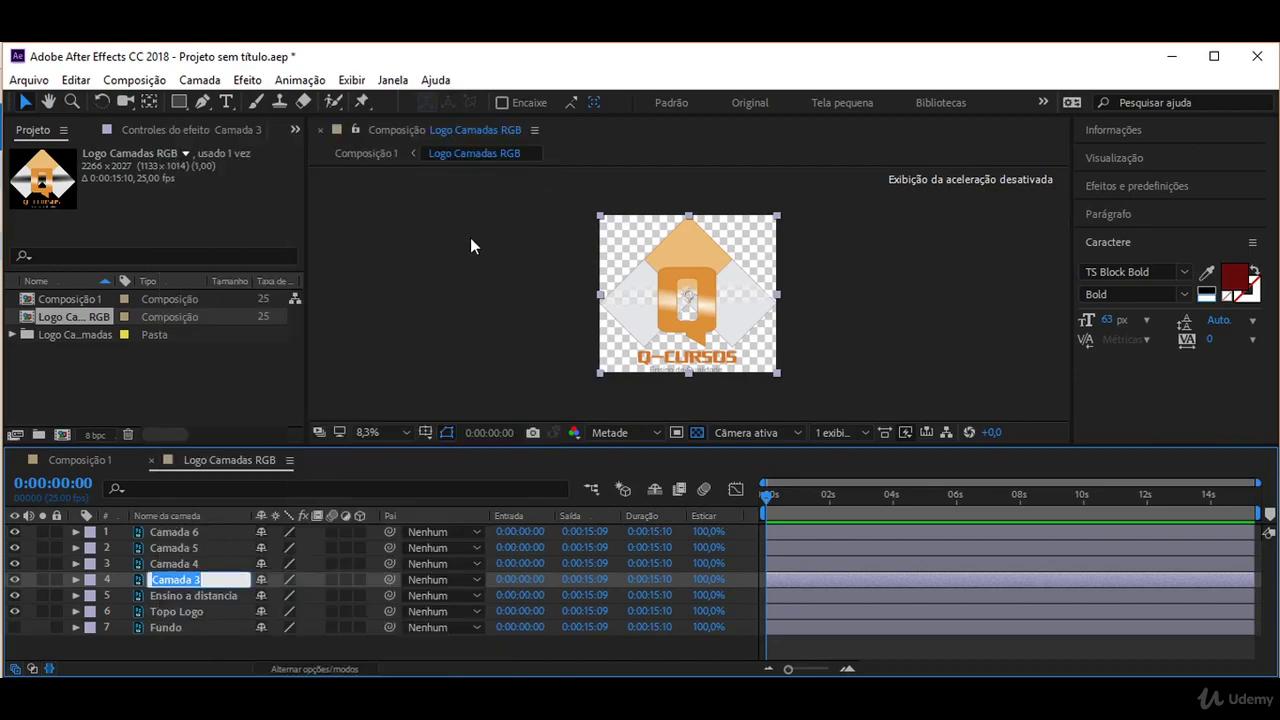
type("Parte Direita")
key("Return")
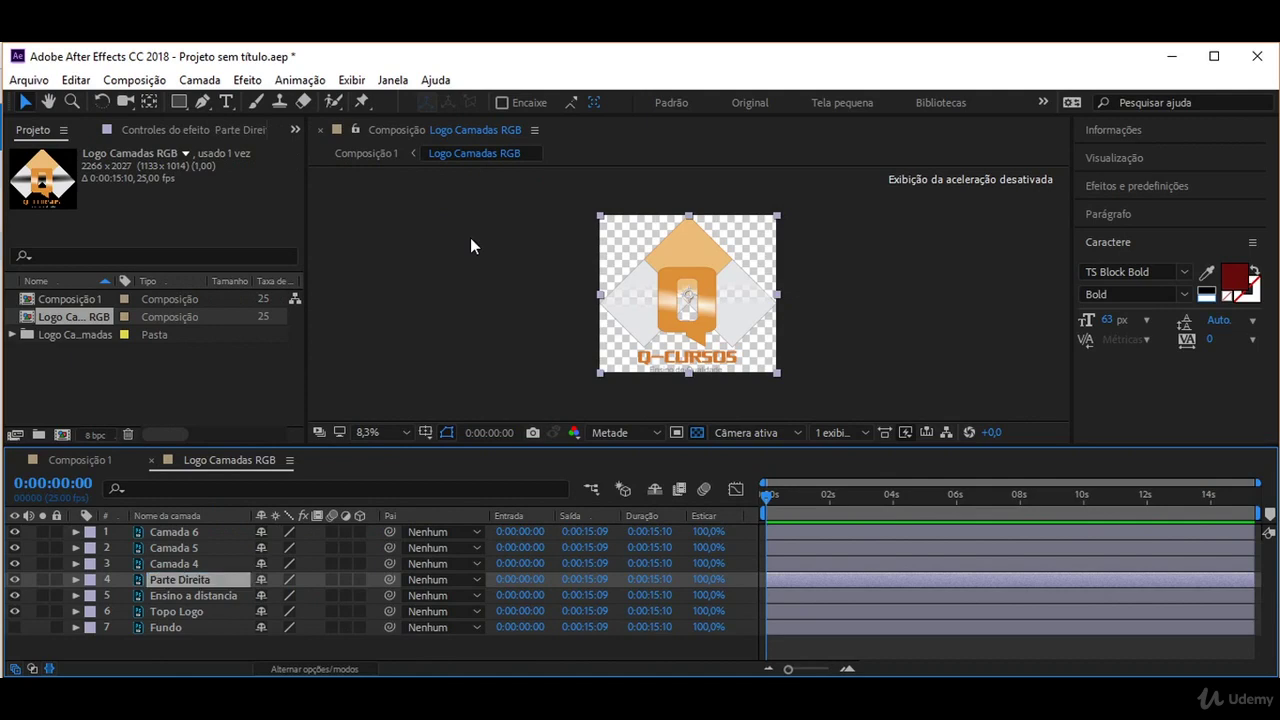
right_click(180, 565)
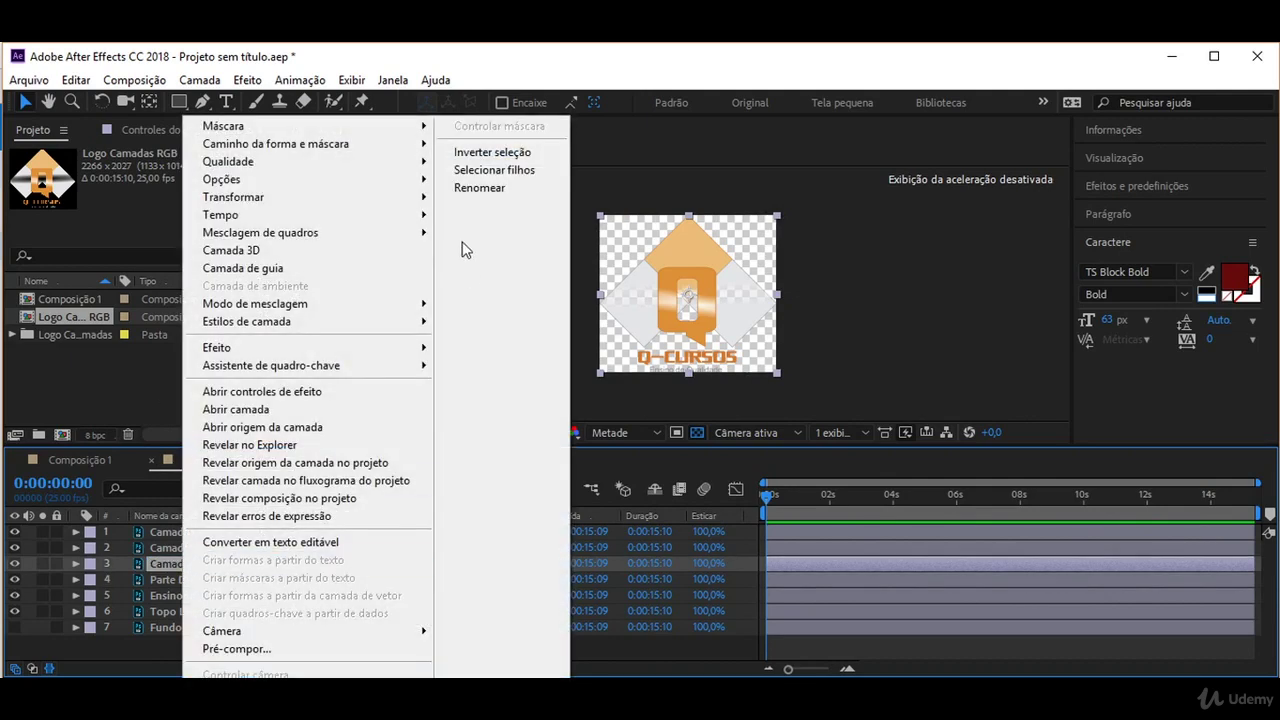
left_click(480, 188)
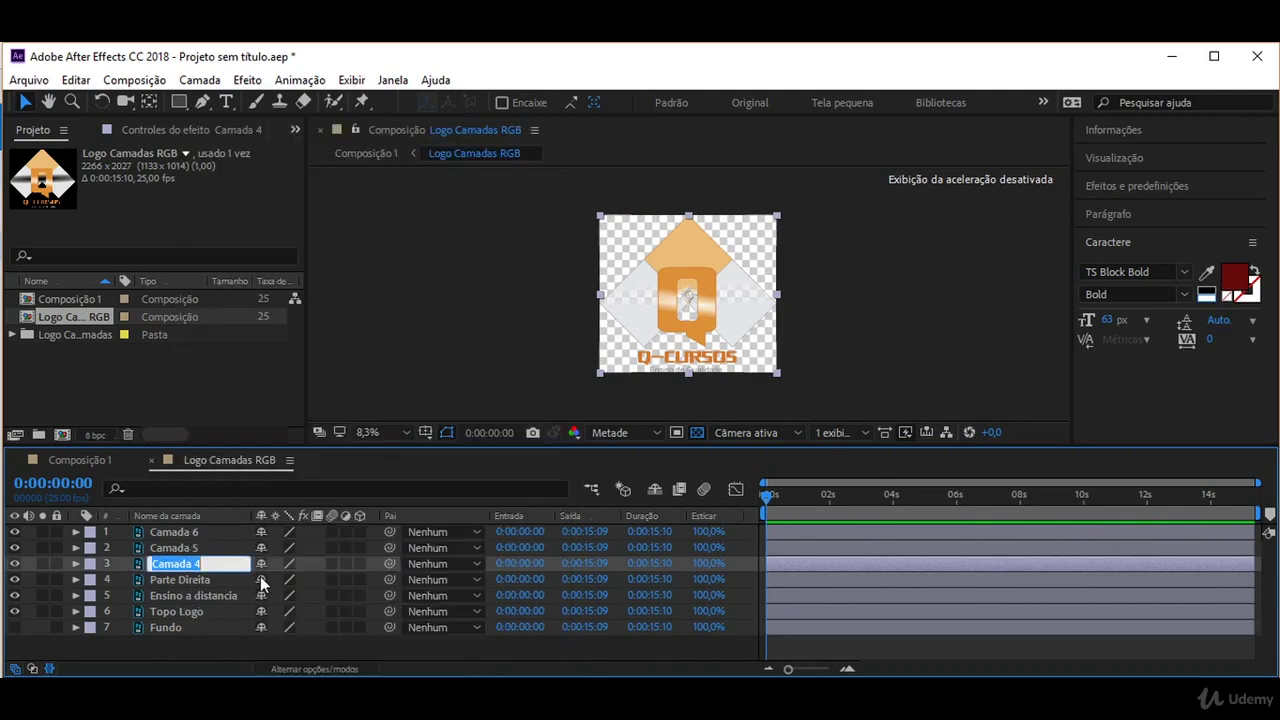
type("Parte Esquer")
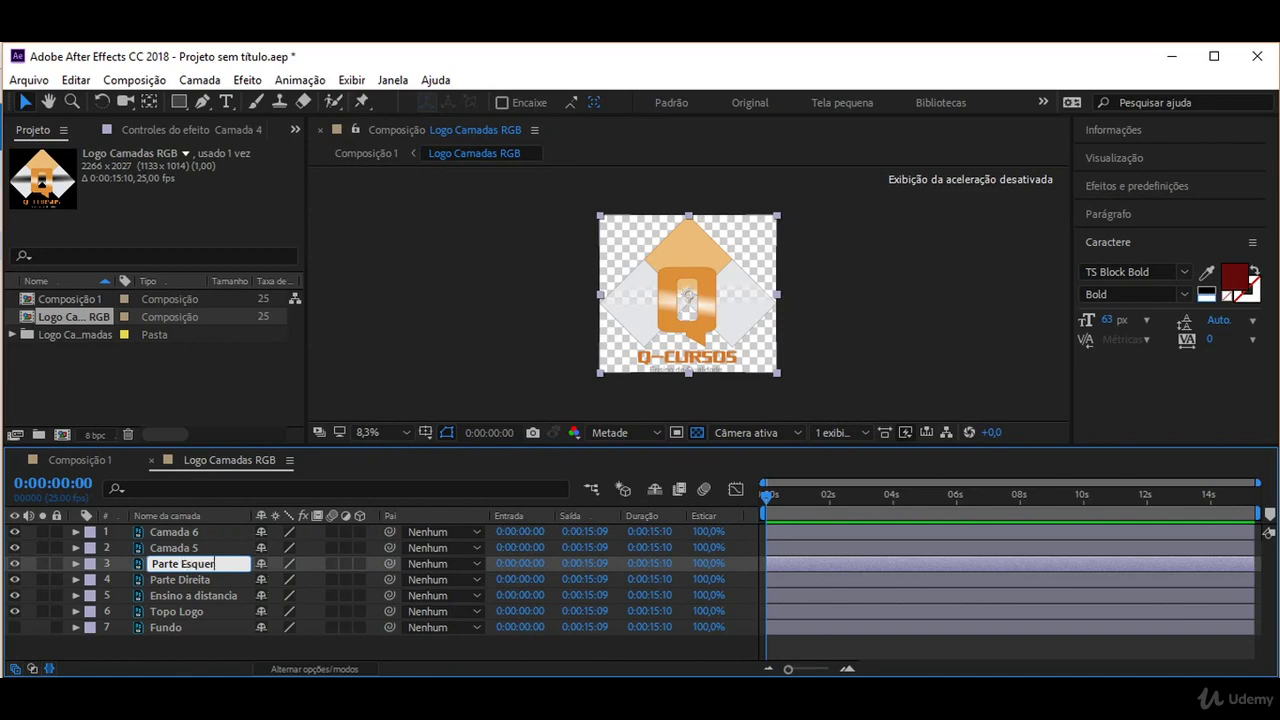
type("da")
key("Return")
- After checking which part Camada 5 shows, rename it to 'Q'
left_click(14, 563)
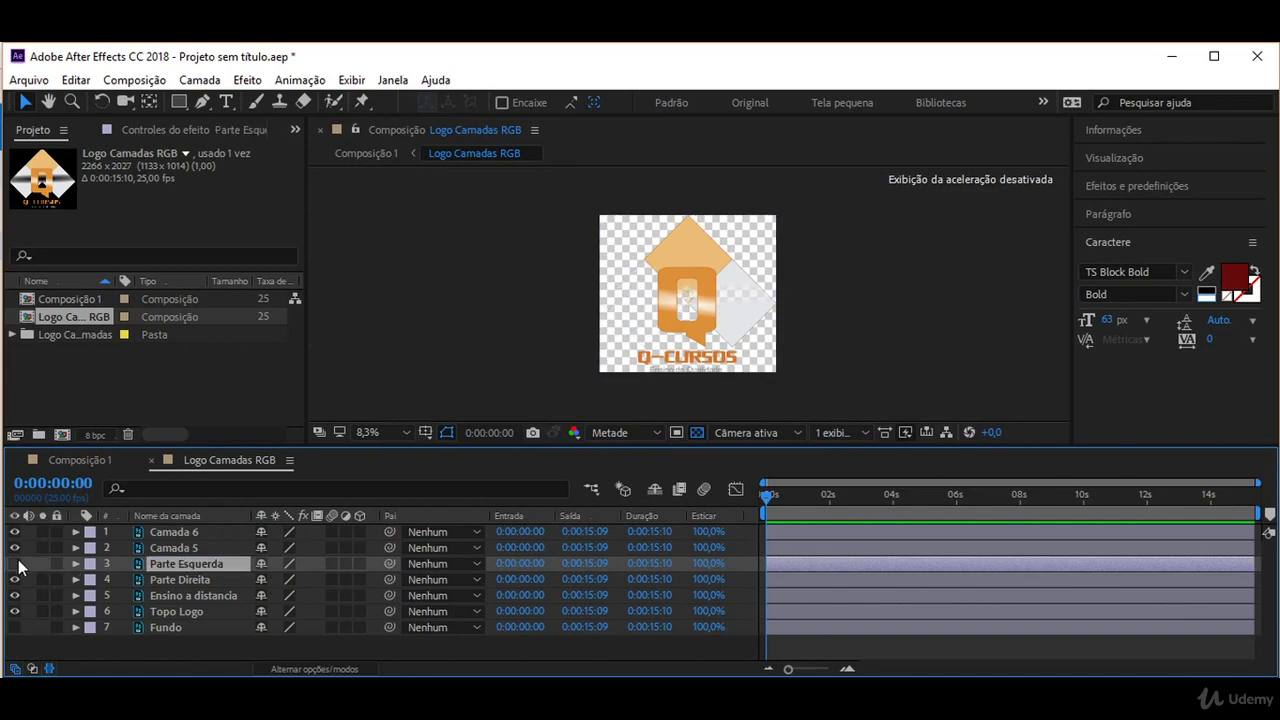
left_click(15, 563)
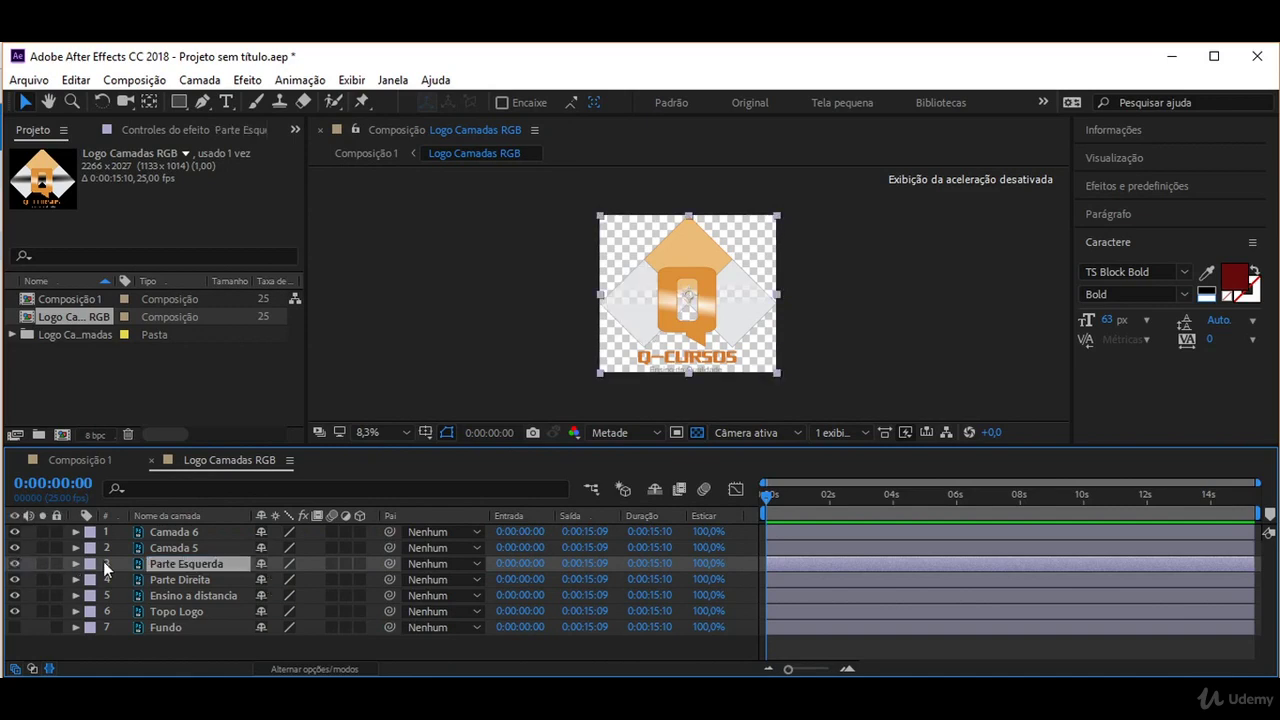
left_click(14, 547)
left_click(14, 547)
right_click(185, 548)
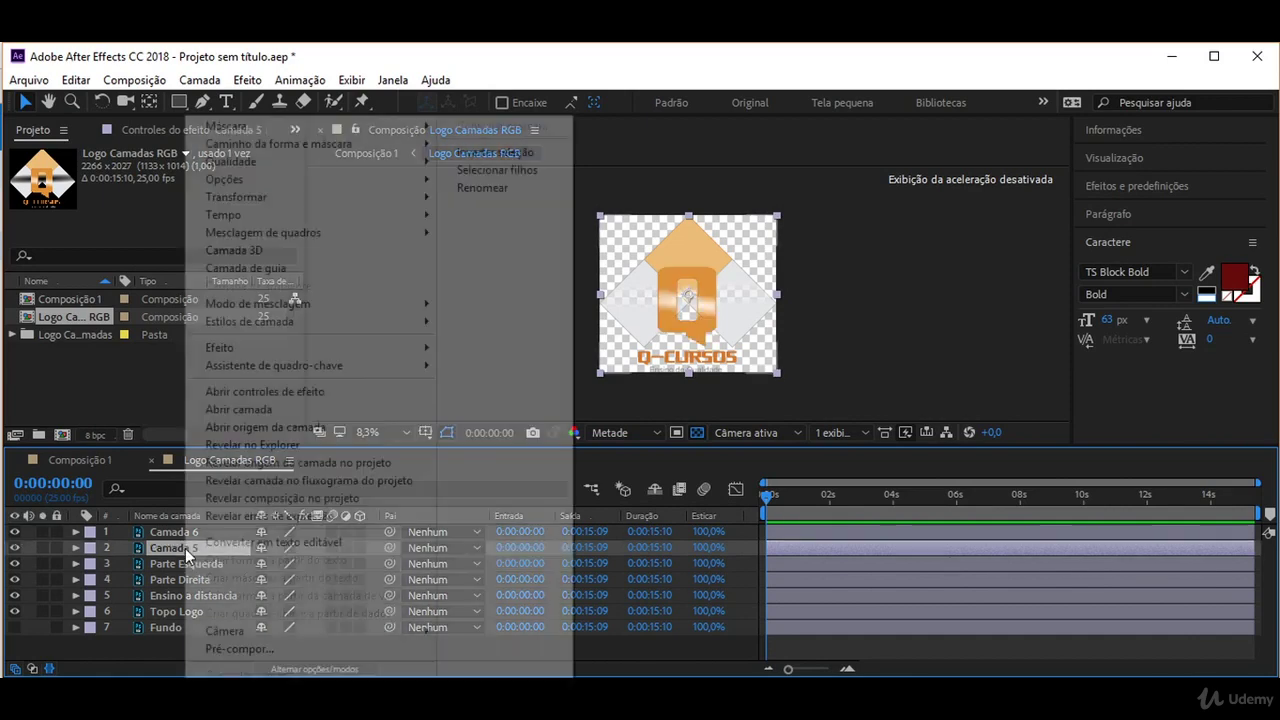
left_click(484, 190)
type("Q")
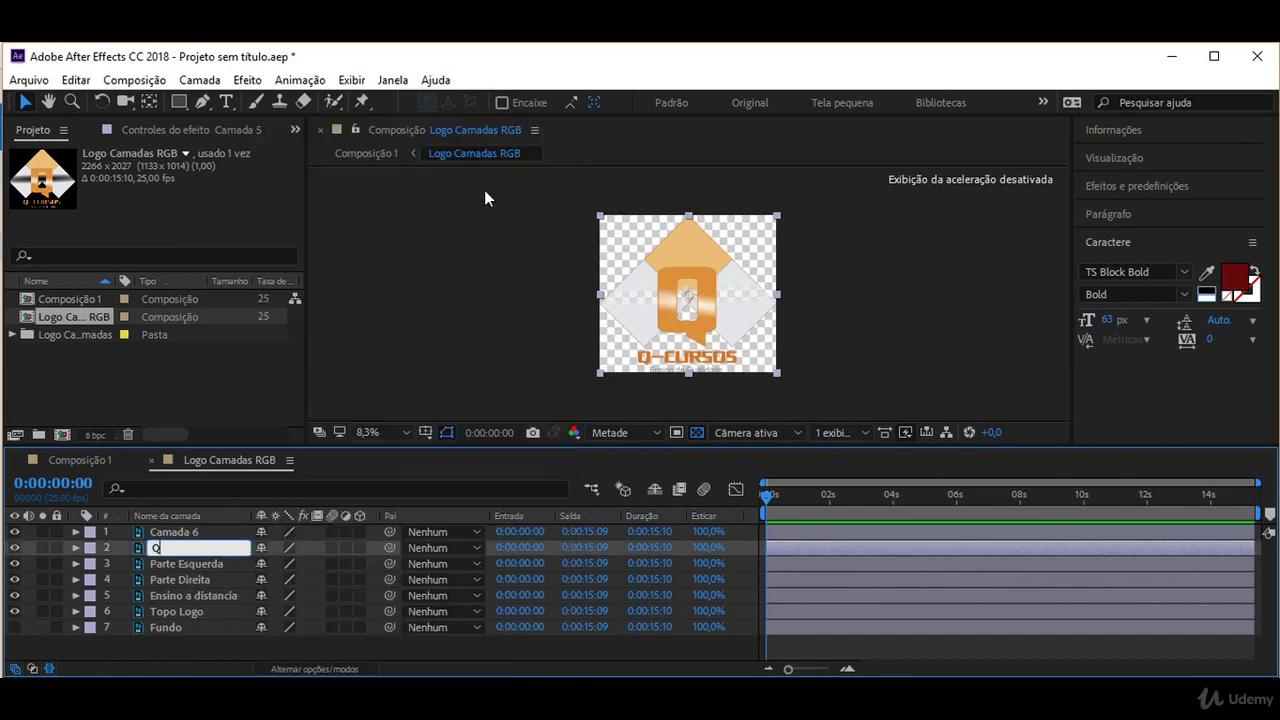
key("Return")
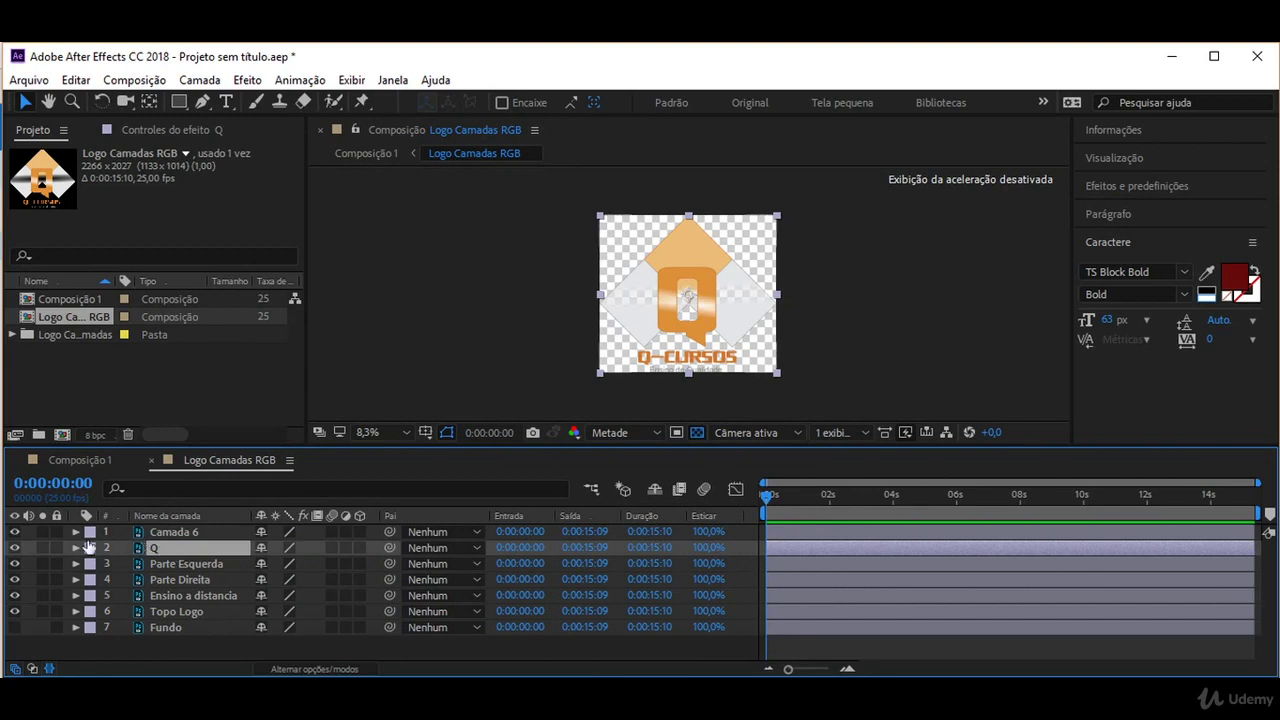
- After checking which part Camada 6 shows, rename it to 'Q-Cursos'
left_click(14, 531)
left_click(14, 531)
left_click(166, 535)
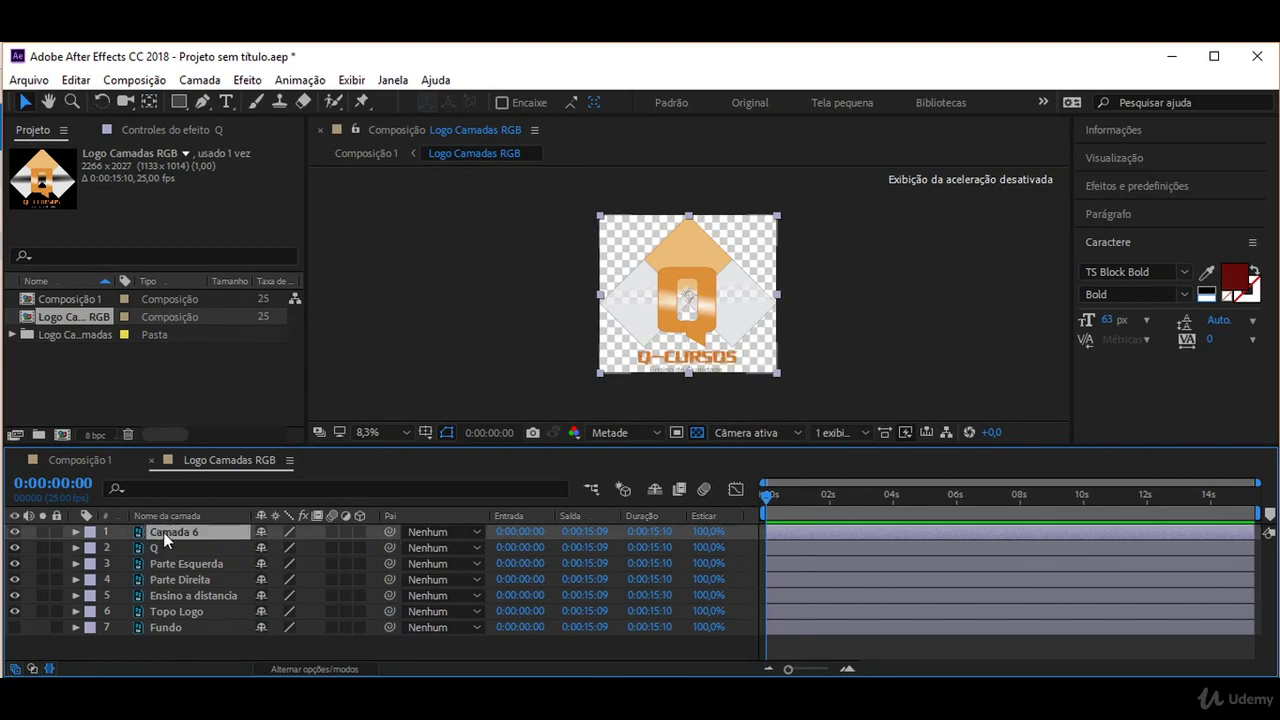
right_click(166, 537)
left_click(464, 191)
type("Q")
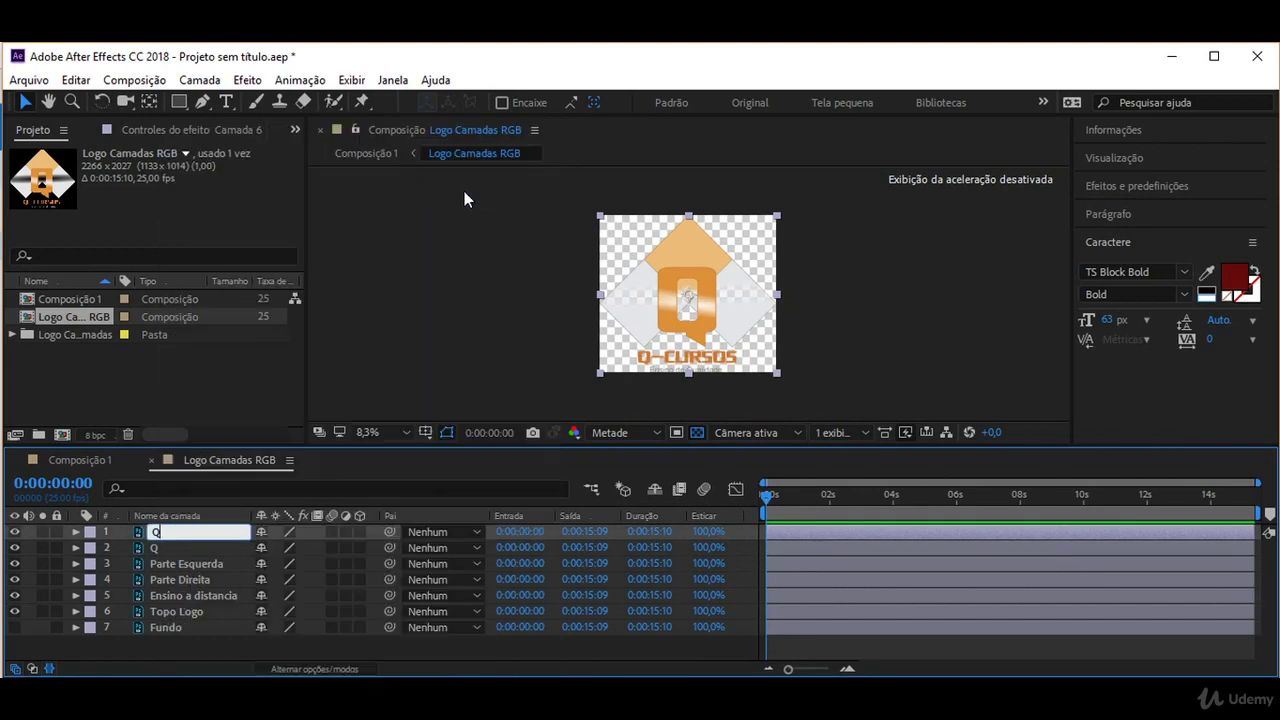
type("-Cursos")
key("Return")
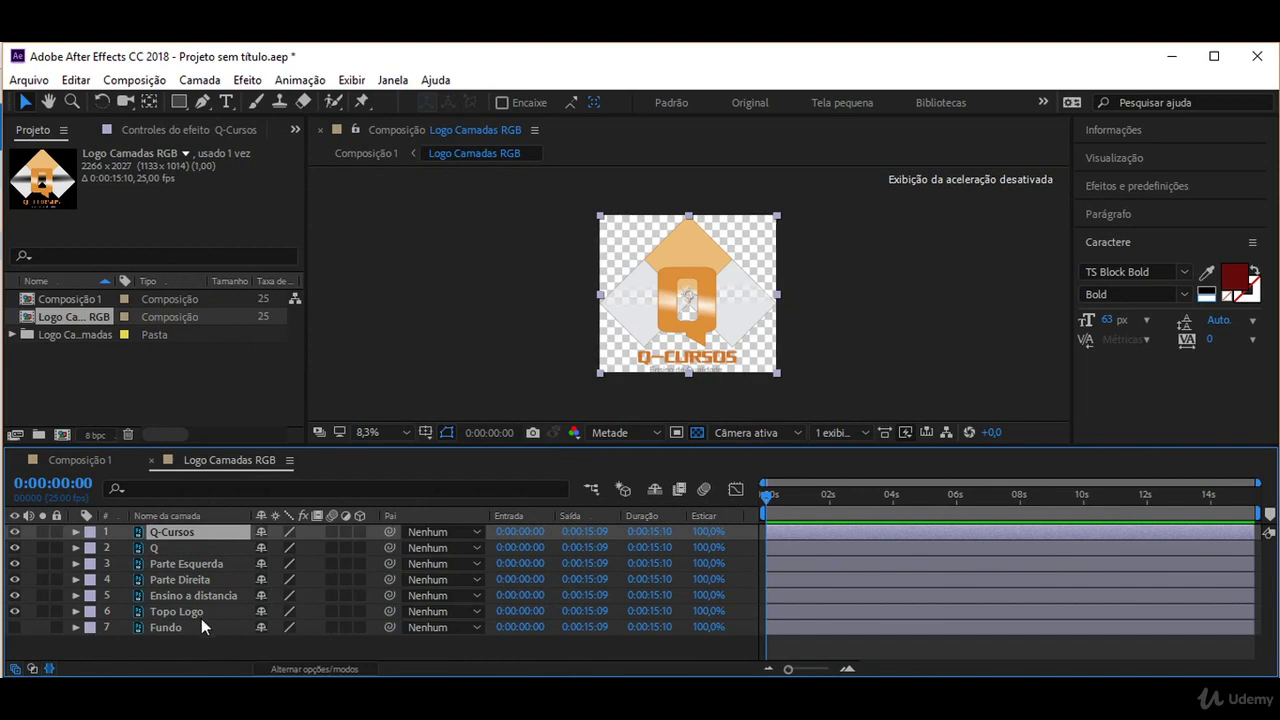
- Drag Ensino a distancia above Q-Cursos to make it layer 1, then scrub the playhead to preview
left_click_drag(195, 596, 172, 532)
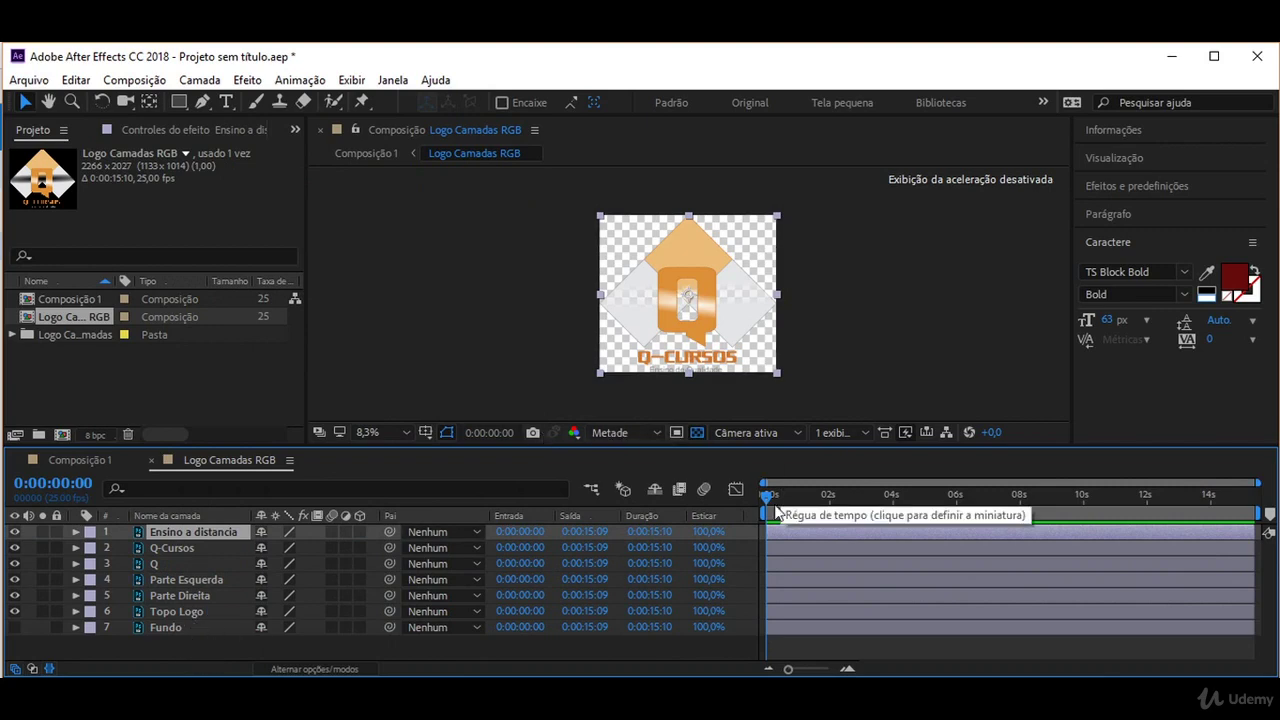
left_click_drag(776, 512, 747, 516)
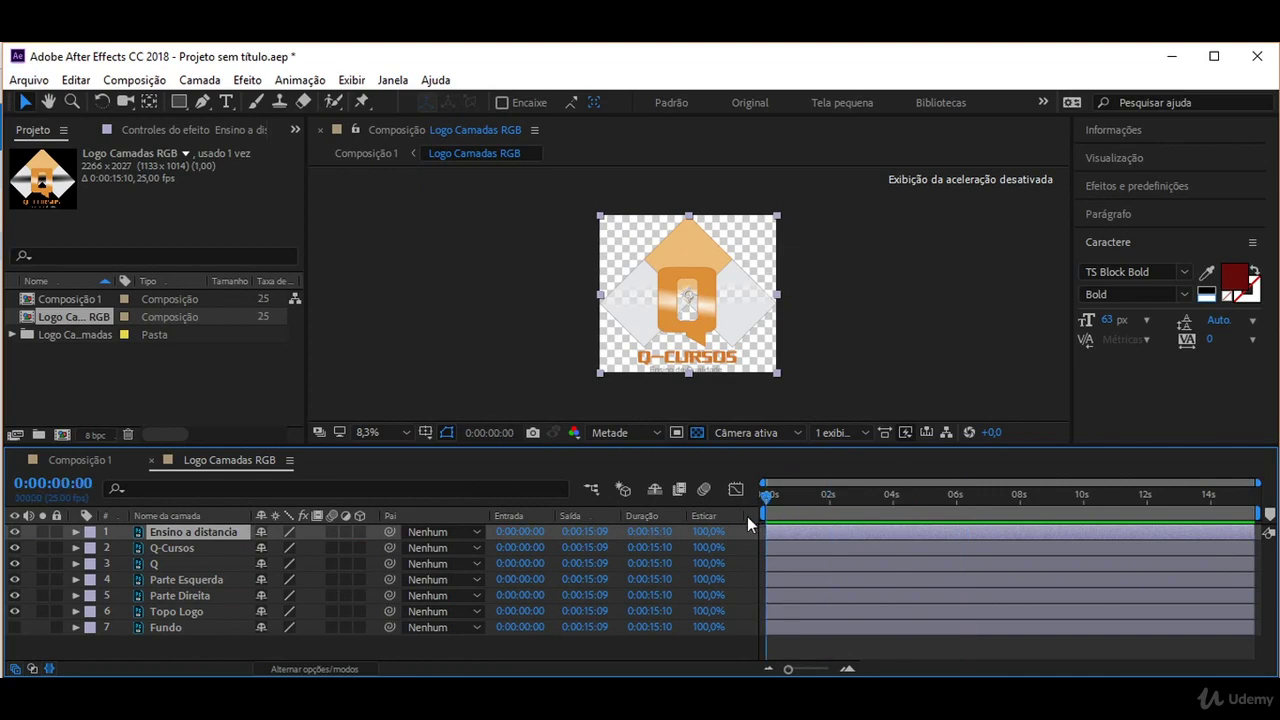